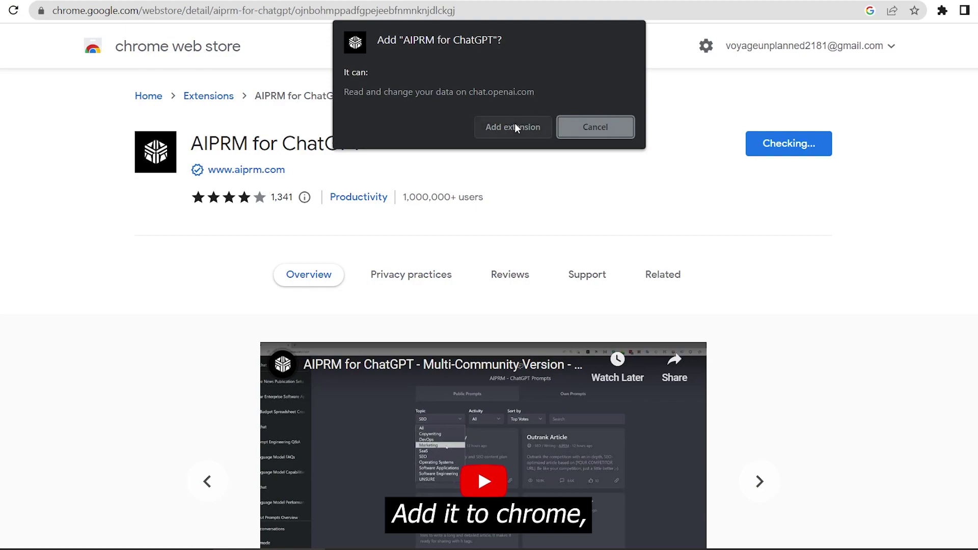
Add the AIPRM for ChatGPT extension to Chrome from its Web Store page
left_click(516, 125)
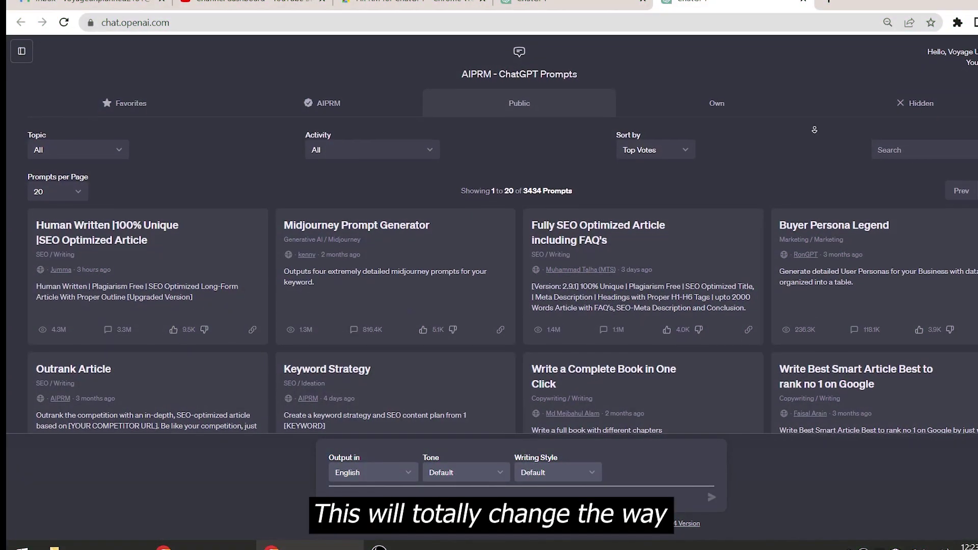
scroll(815, 130, "down", 2)
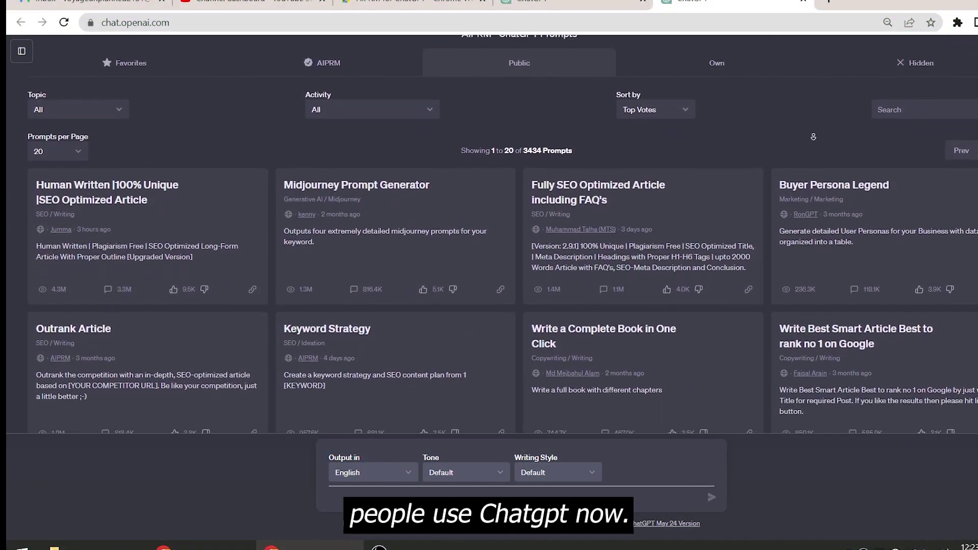
scroll(814, 137, "down", 2)
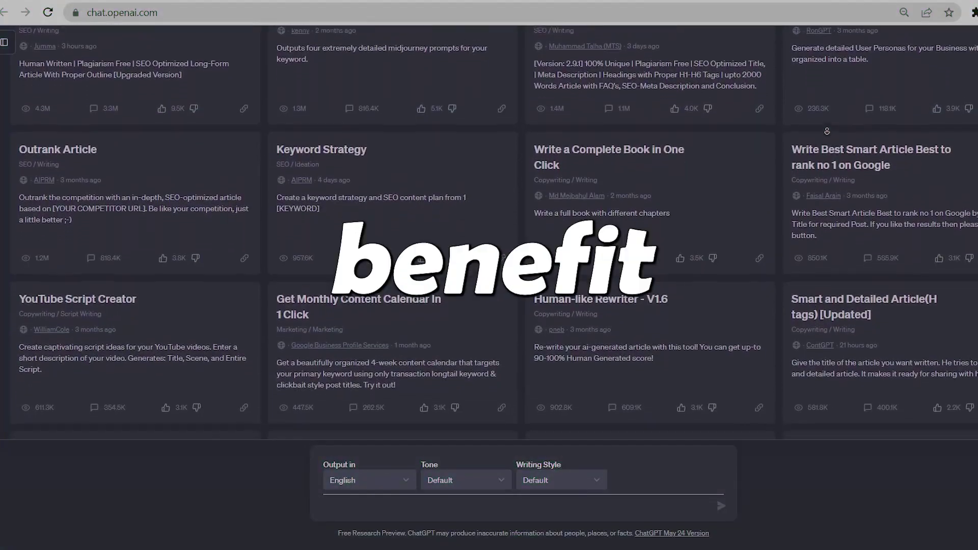
scroll(827, 131, "down", 3)
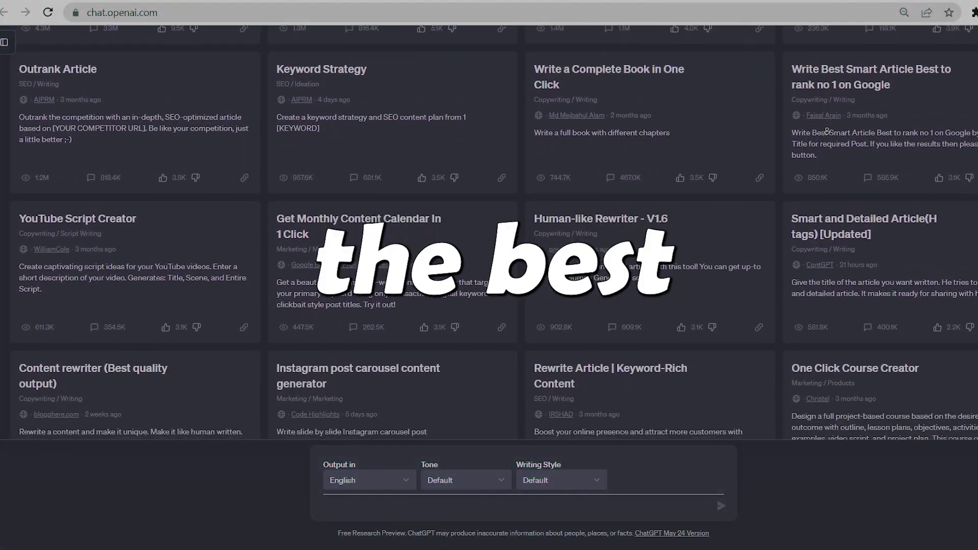
scroll(827, 131, "down", 3)
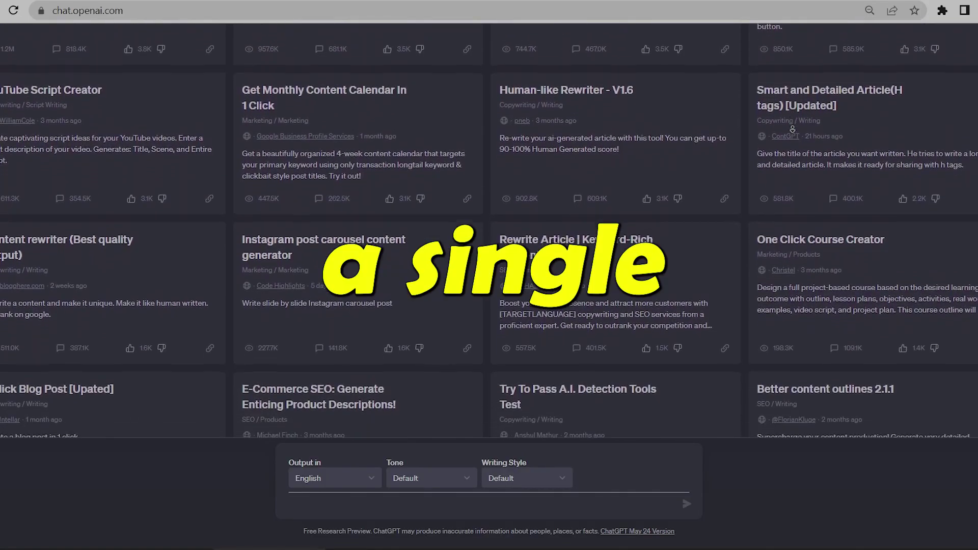
scroll(792, 129, "down", 4)
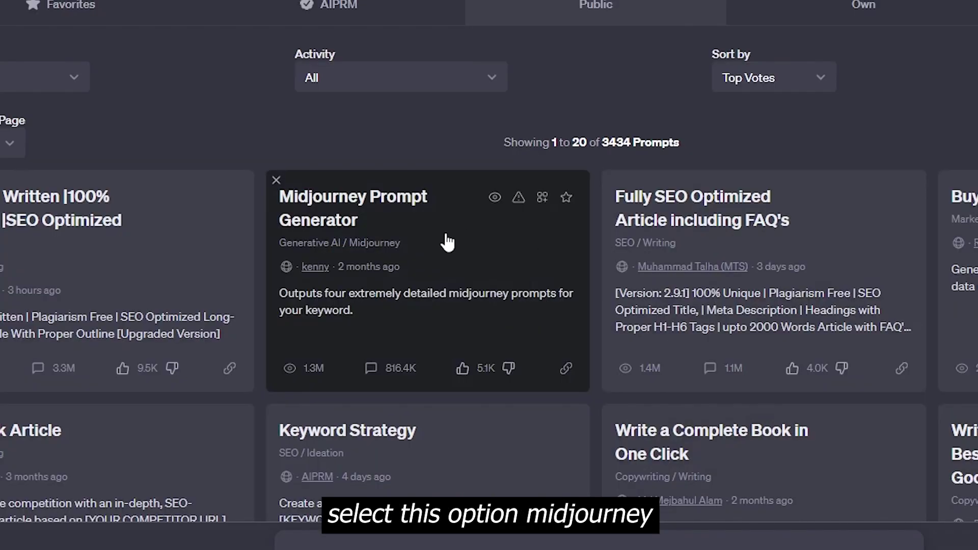
Run the Midjourney Prompt Generator prompt with a cat keyword to get four image prompts
left_click(448, 245)
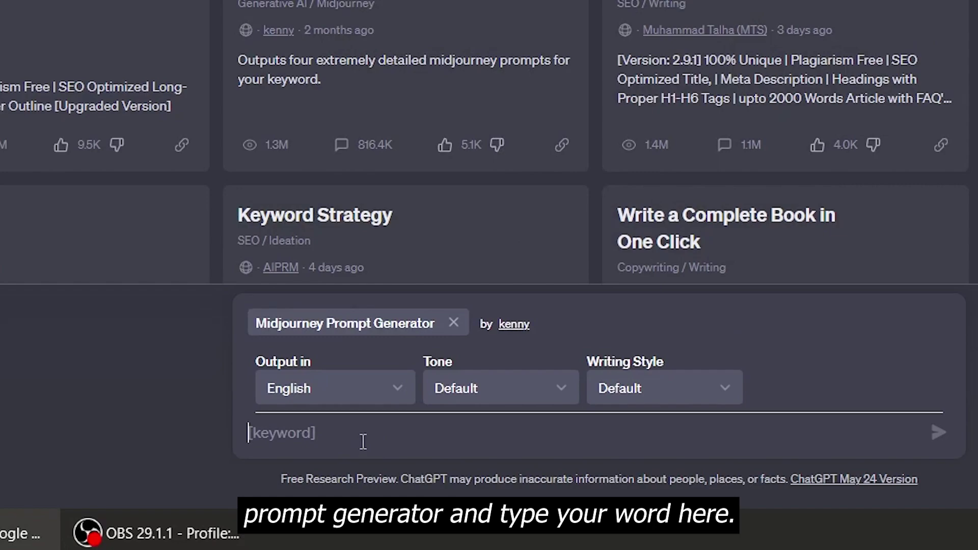
type("ca")
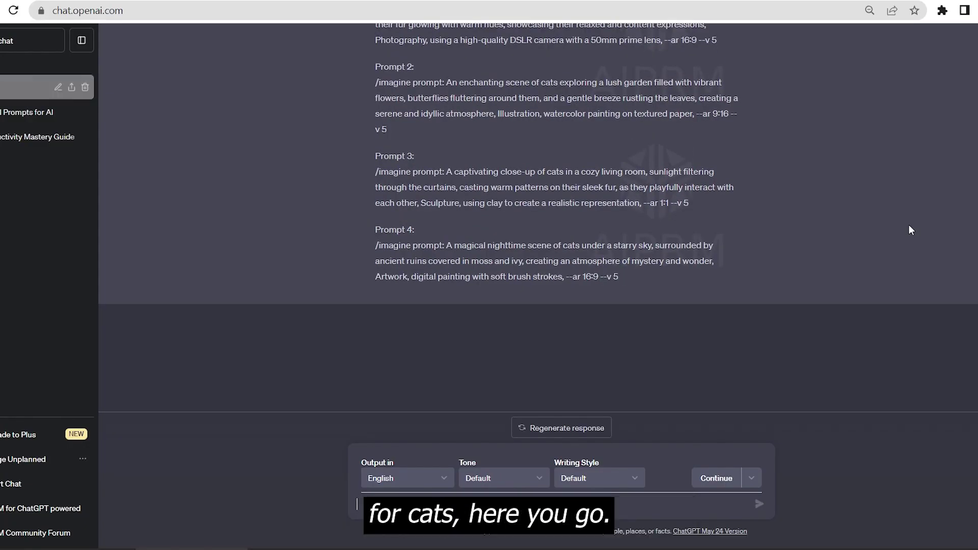
scroll(909, 224, "up", 2)
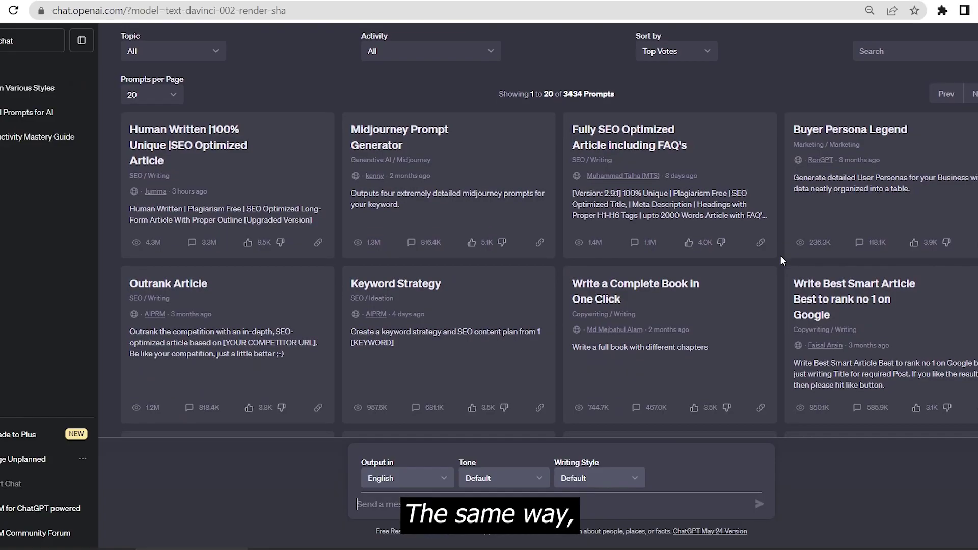
scroll(780, 255, "down", 1)
mouse_move(688, 278)
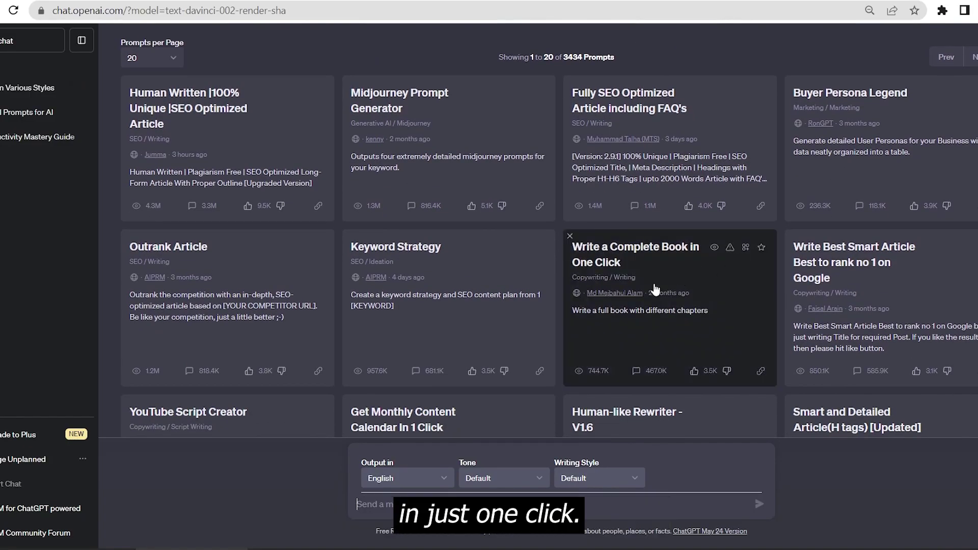
scroll(656, 289, "down", 3)
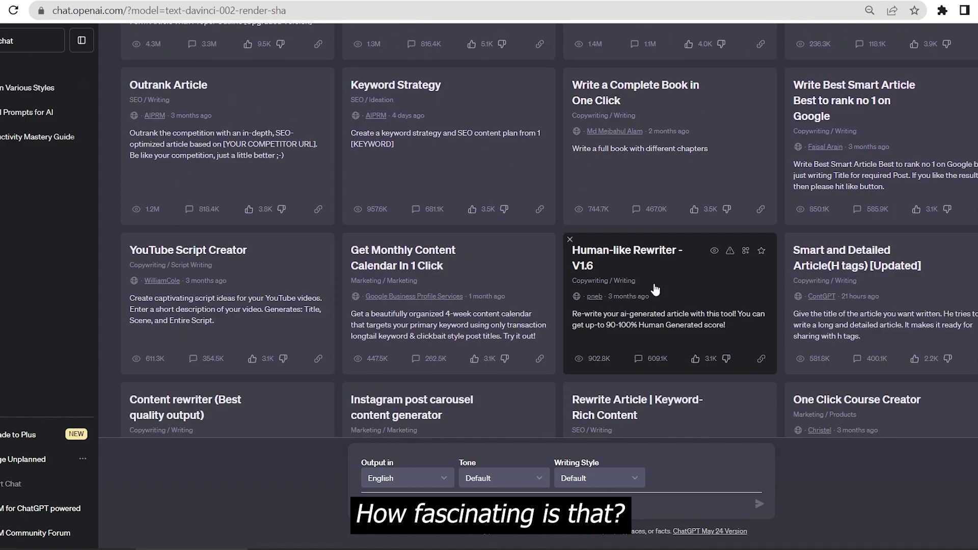
mouse_move(444, 284)
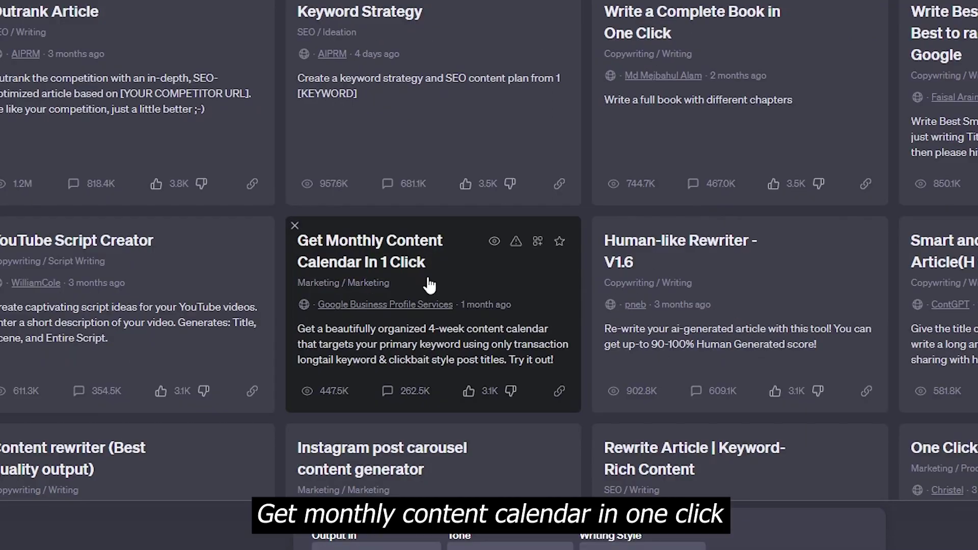
scroll(429, 285, "down", 4)
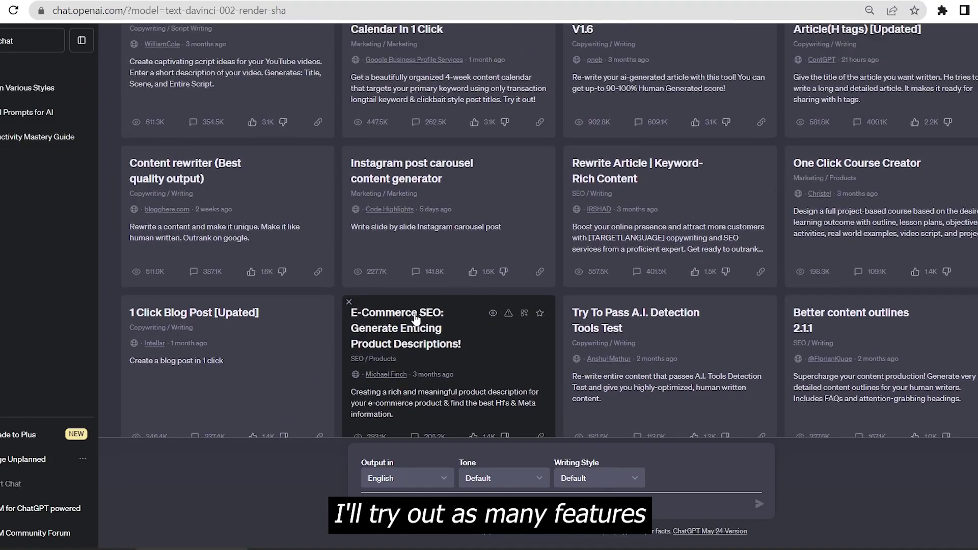
scroll(416, 319, "up", 10)
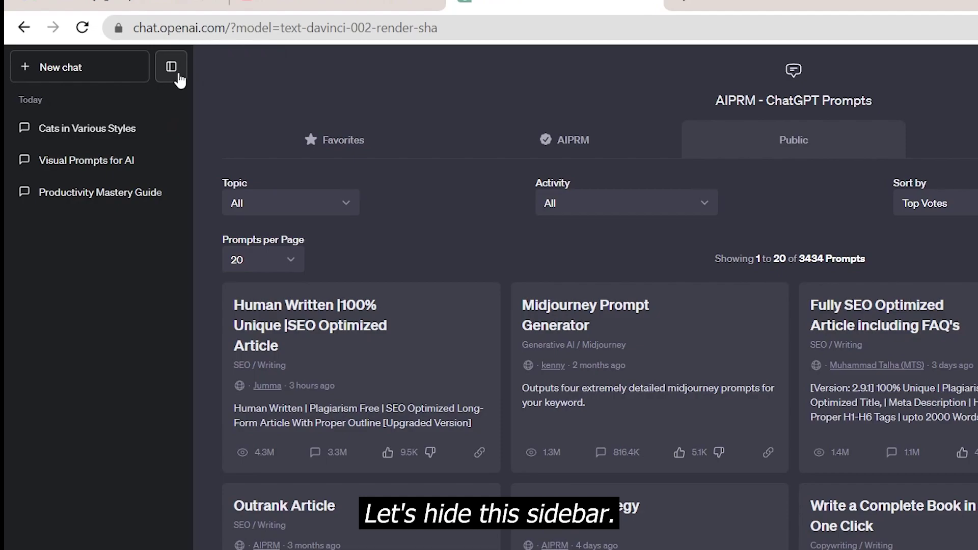
Hide the chat sidebar and filter the public prompts to the Copywriting topic
left_click(174, 69)
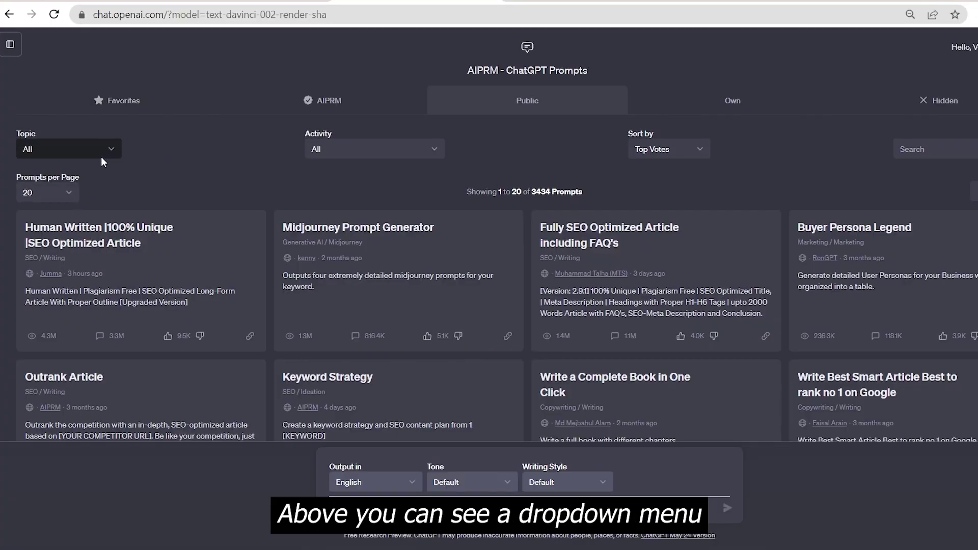
left_click(100, 155)
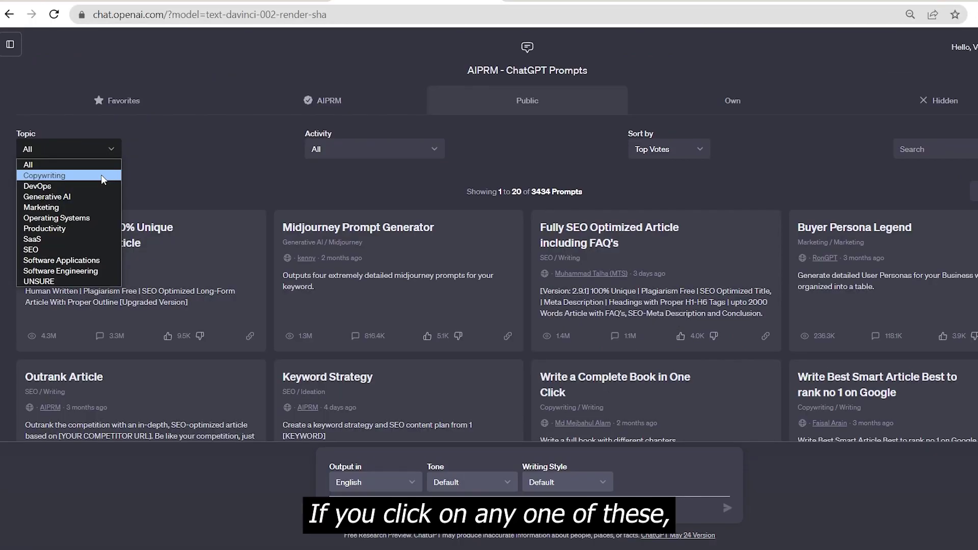
left_click(104, 177)
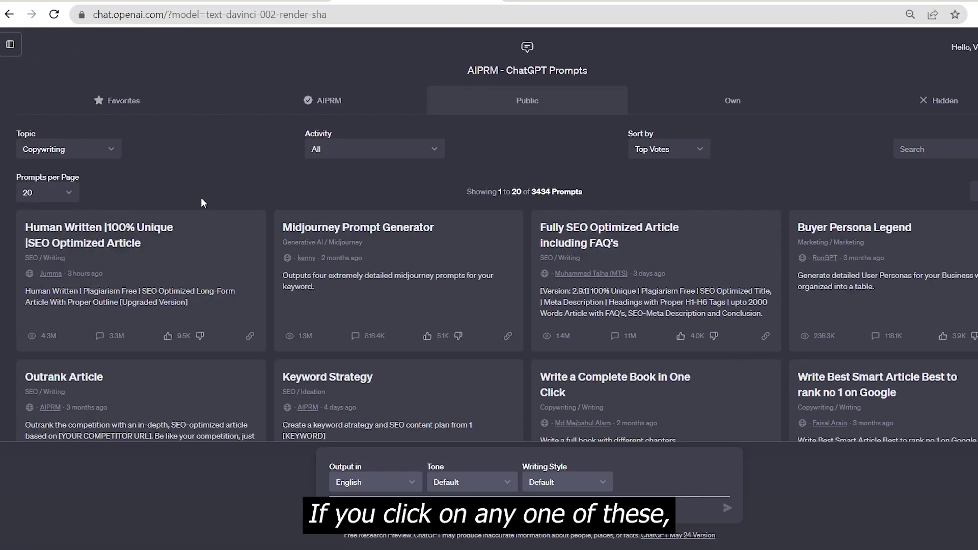
scroll(242, 206, "down", 1)
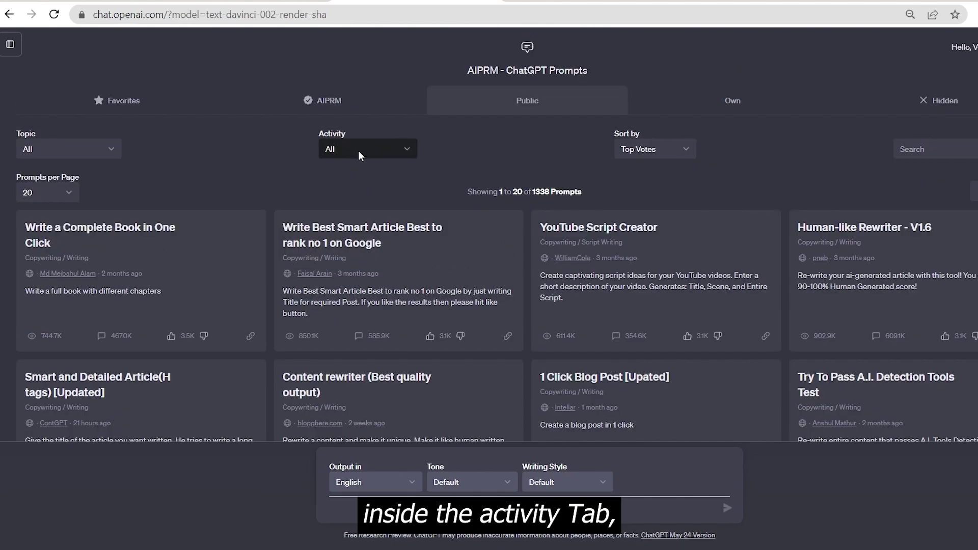
Open the Activity dropdown and scroll through the full list of prompt activities
left_click(359, 151)
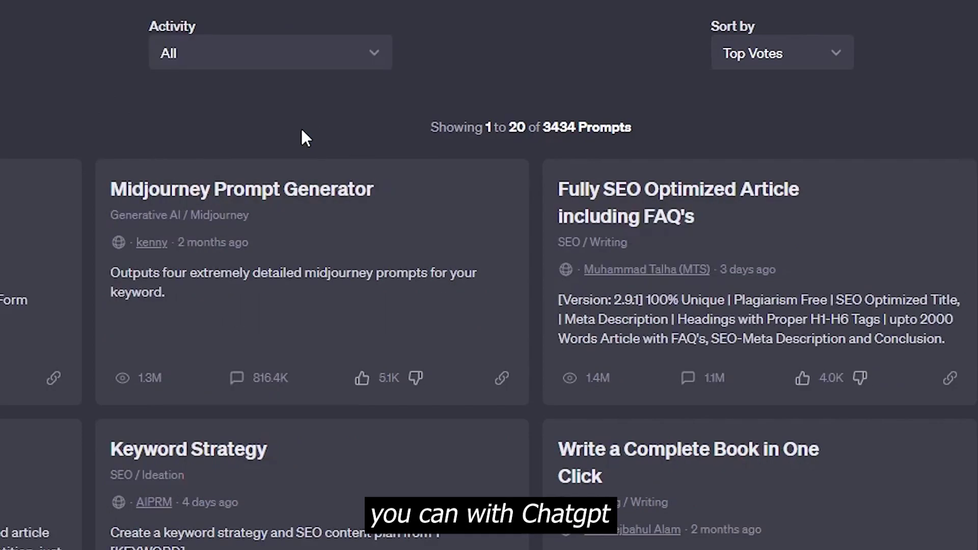
left_click(262, 50)
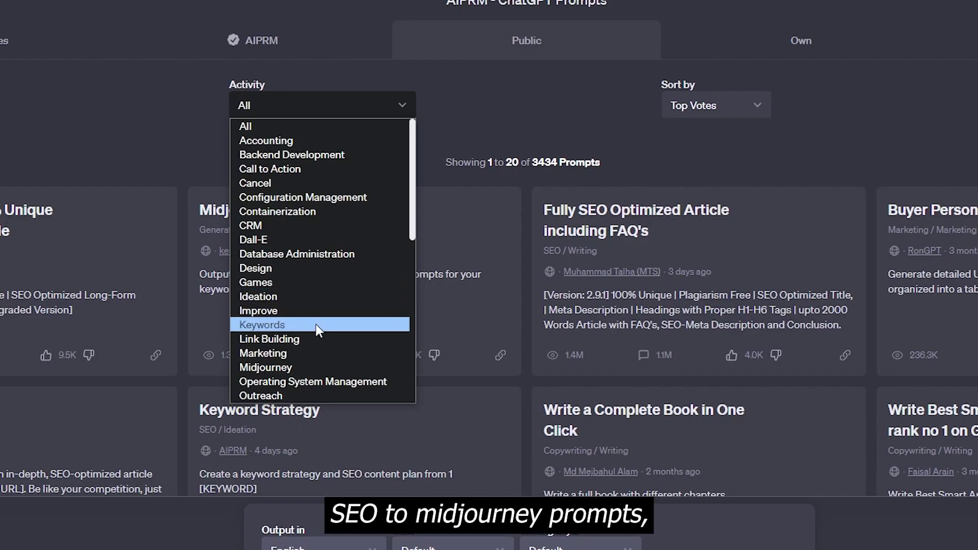
scroll(311, 360, "down", 7)
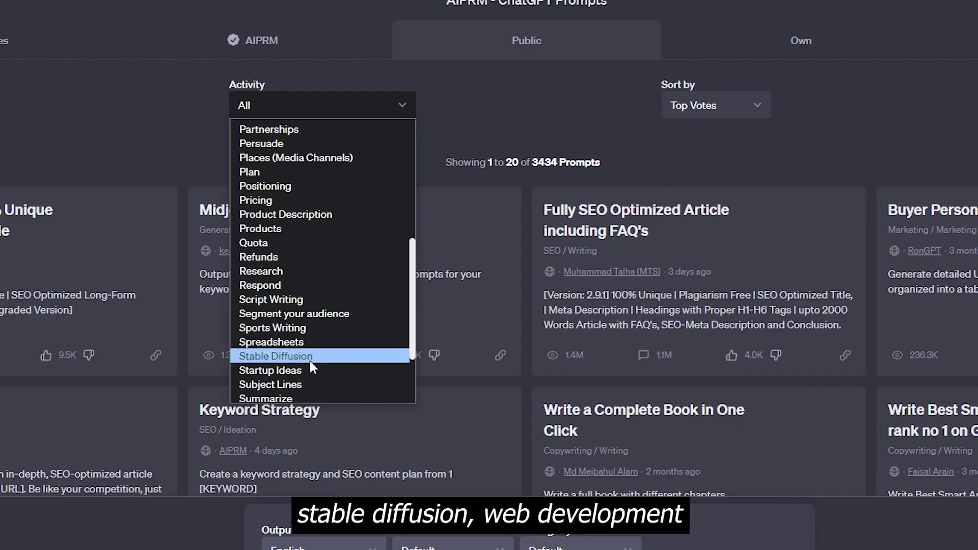
scroll(310, 360, "down", 1)
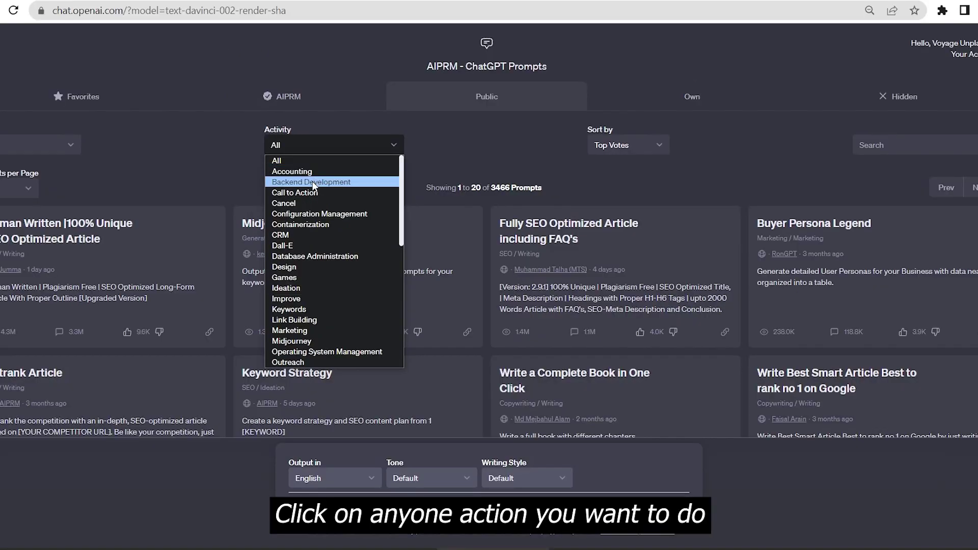
Filter to Backend Development, keep Top Votes sorting, and search prompts for 'Amazon Listing'
left_click(312, 182)
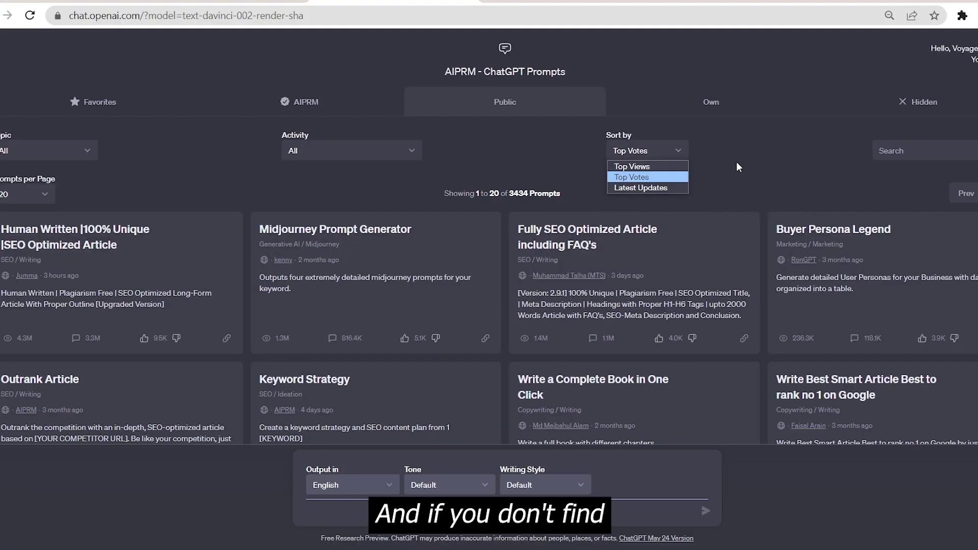
left_click(786, 152)
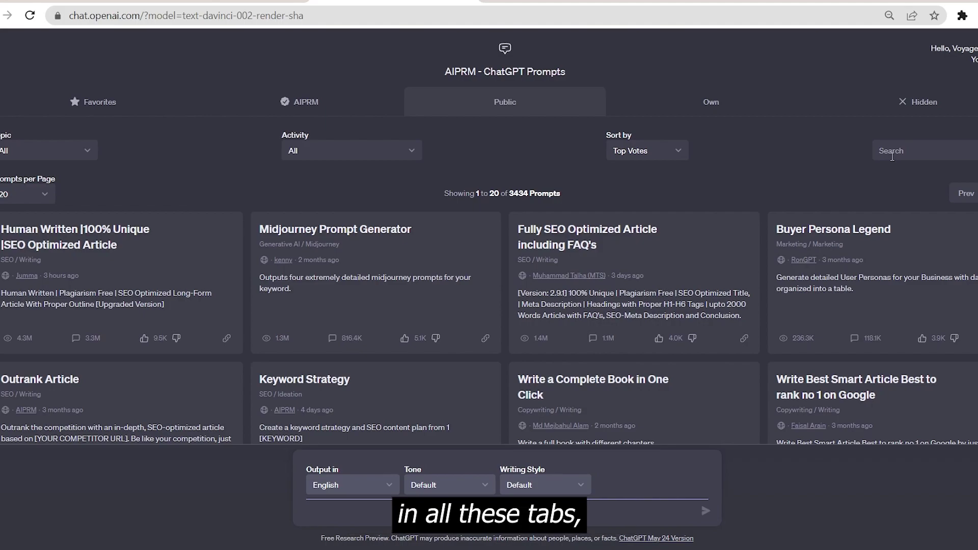
type("Amaz")
type("on Lis")
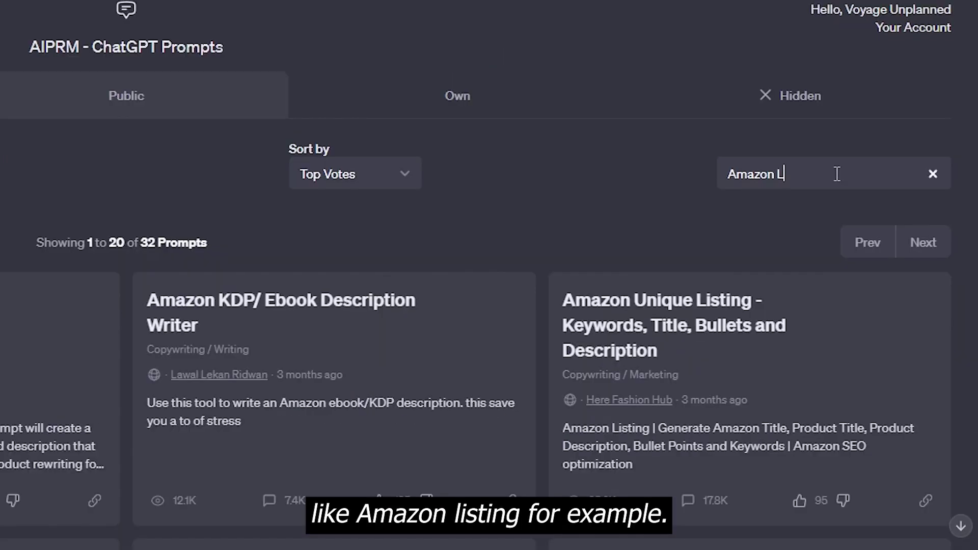
type("ng")
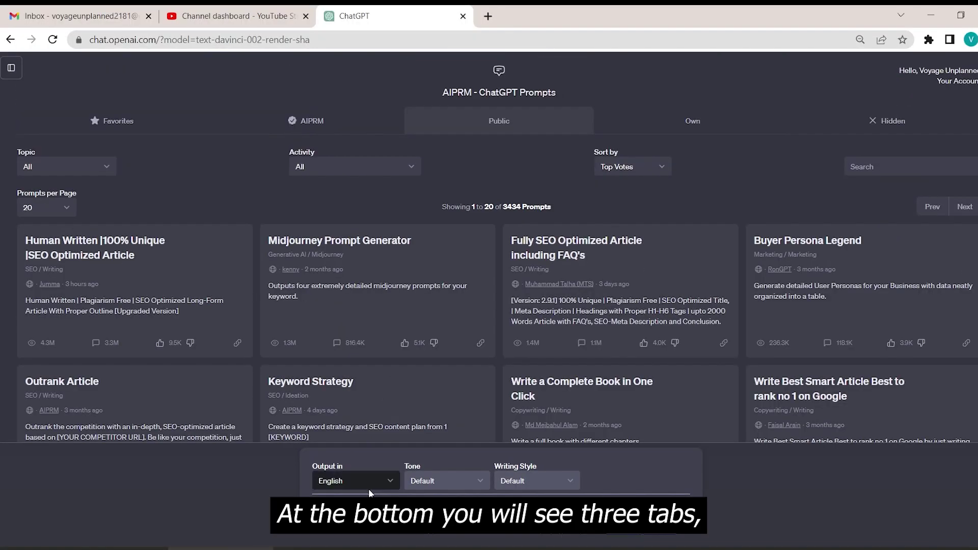
left_click(370, 487)
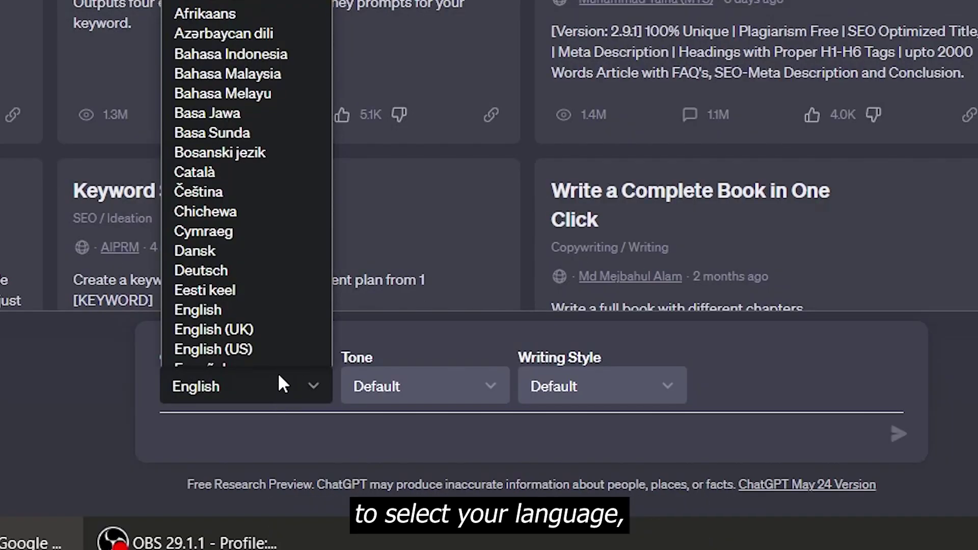
left_click(463, 397)
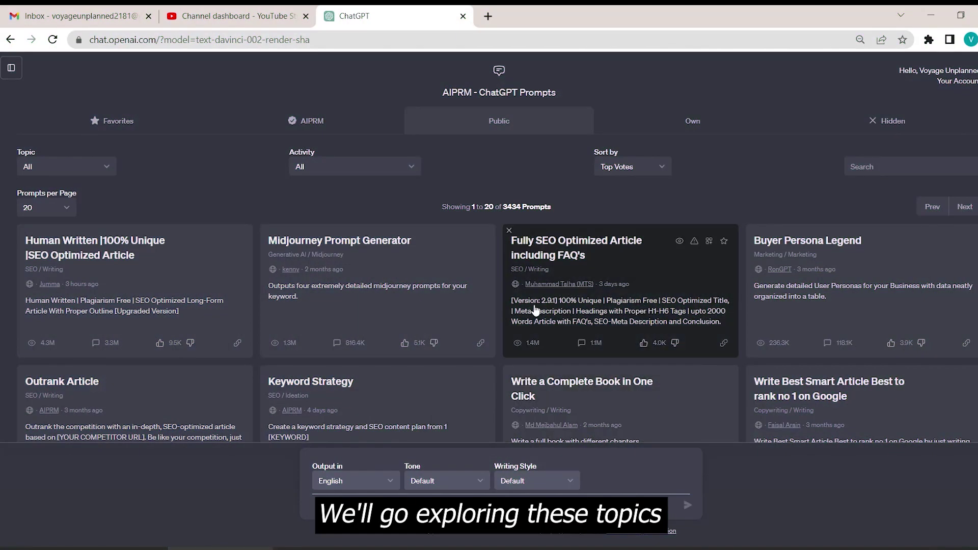
scroll(535, 309, "down", 2)
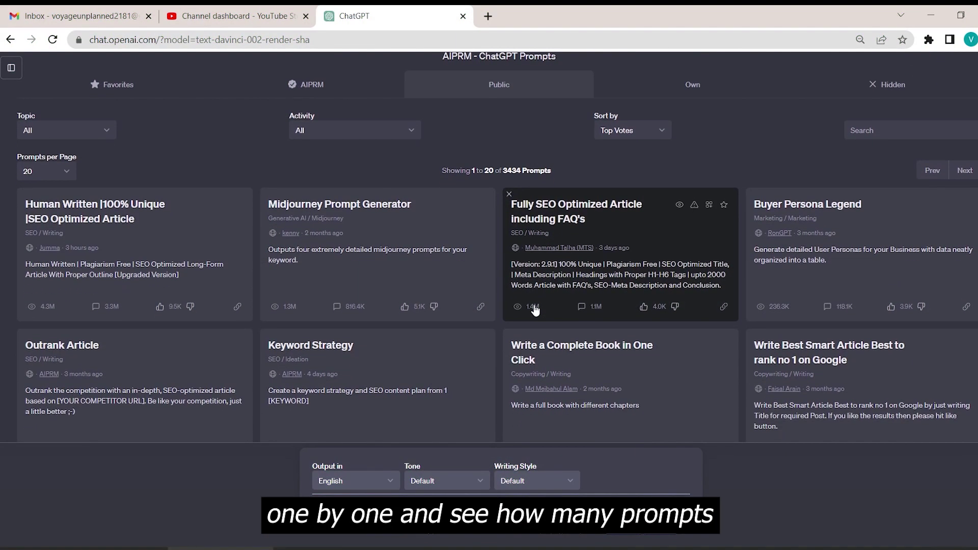
scroll(535, 308, "down", 1)
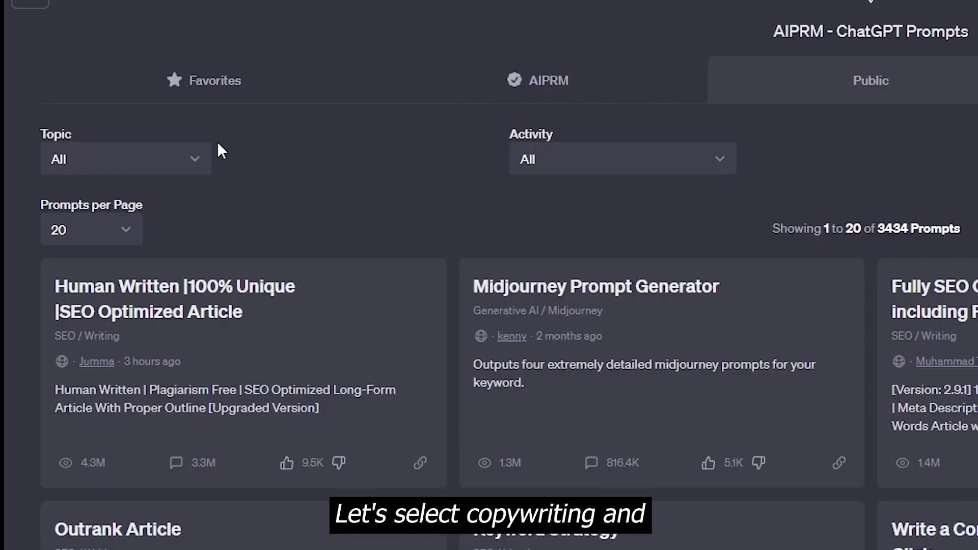
left_click(104, 75)
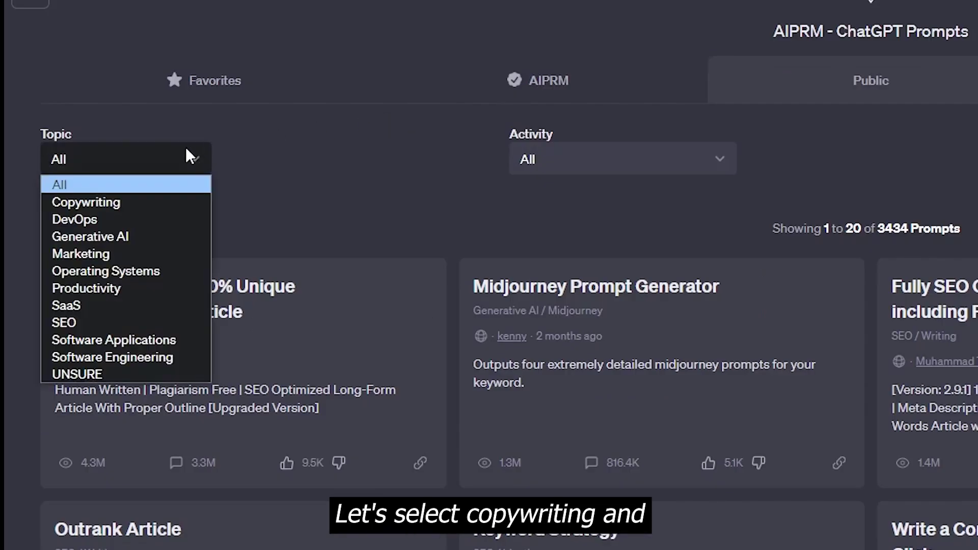
left_click(178, 203)
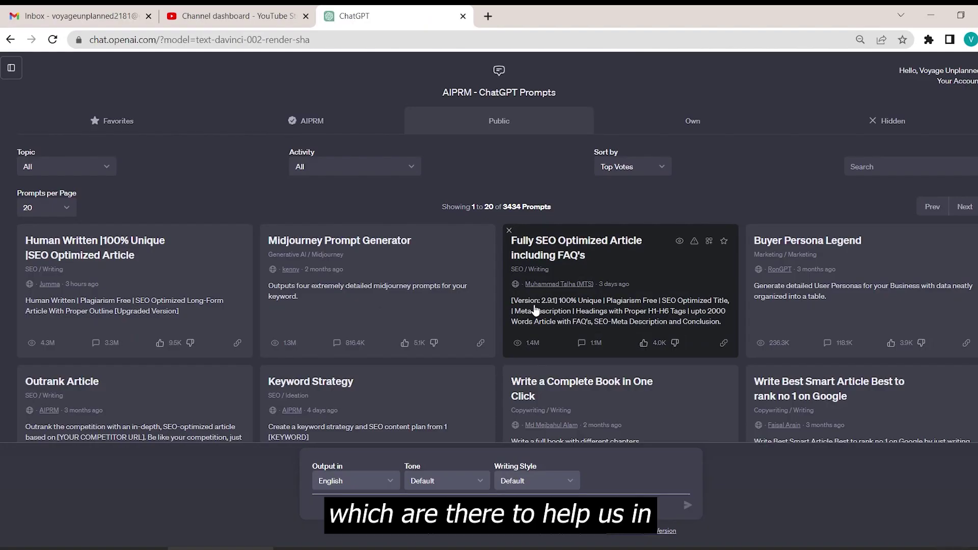
scroll(535, 309, "down", 2)
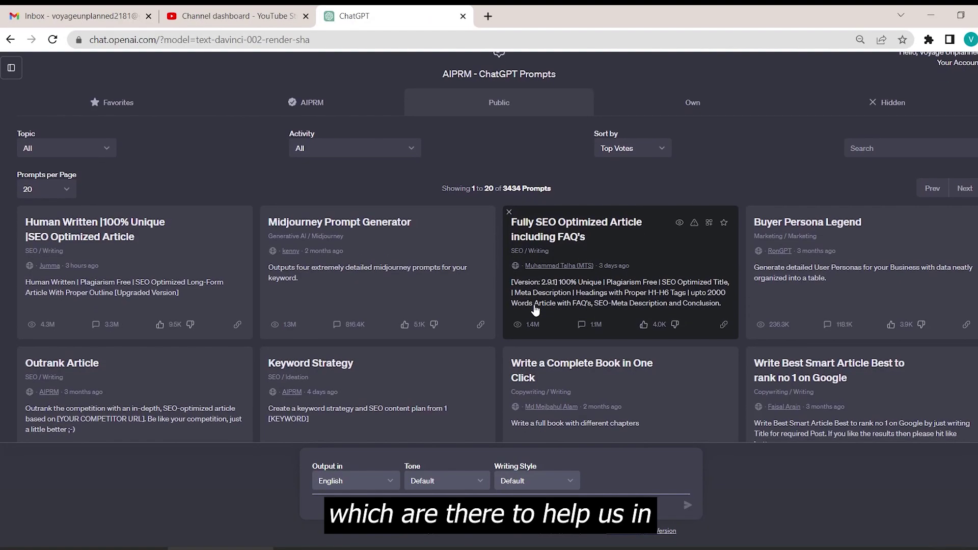
scroll(535, 309, "down", 3)
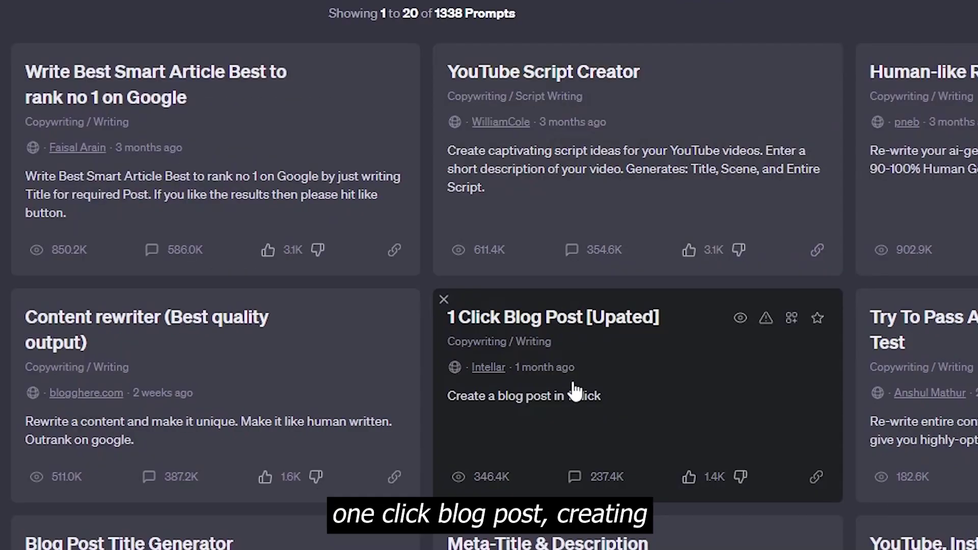
scroll(576, 392, "down", 2)
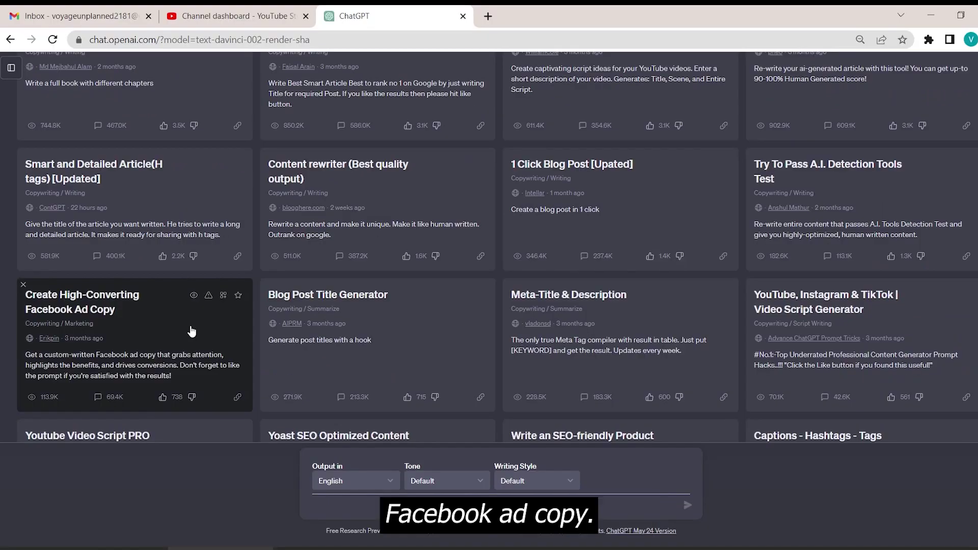
scroll(212, 333, "down", 1)
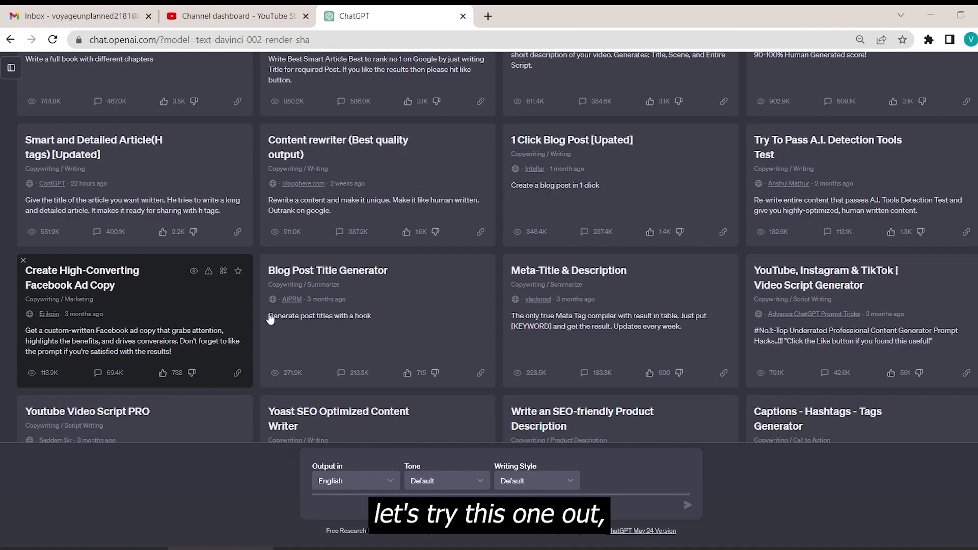
scroll(494, 268, "up", 3)
scroll(488, 282, "up", 1)
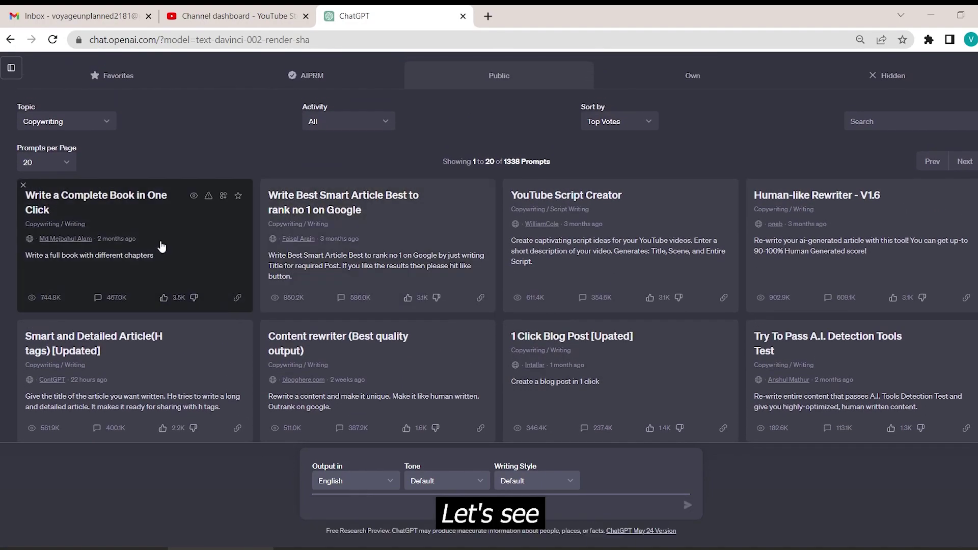
Generate a book on 'productivity' with the Write a Complete Book in One Click prompt
left_click(213, 275)
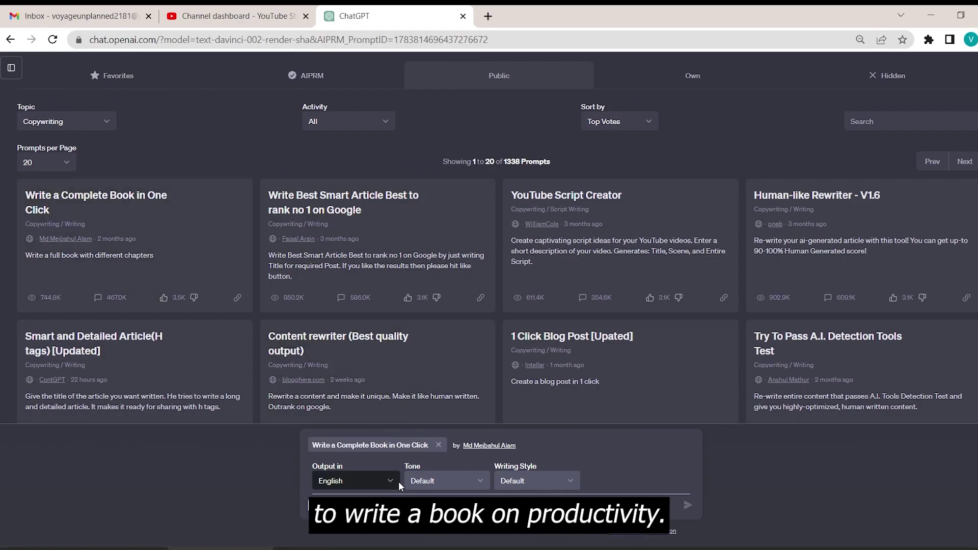
type("productivi")
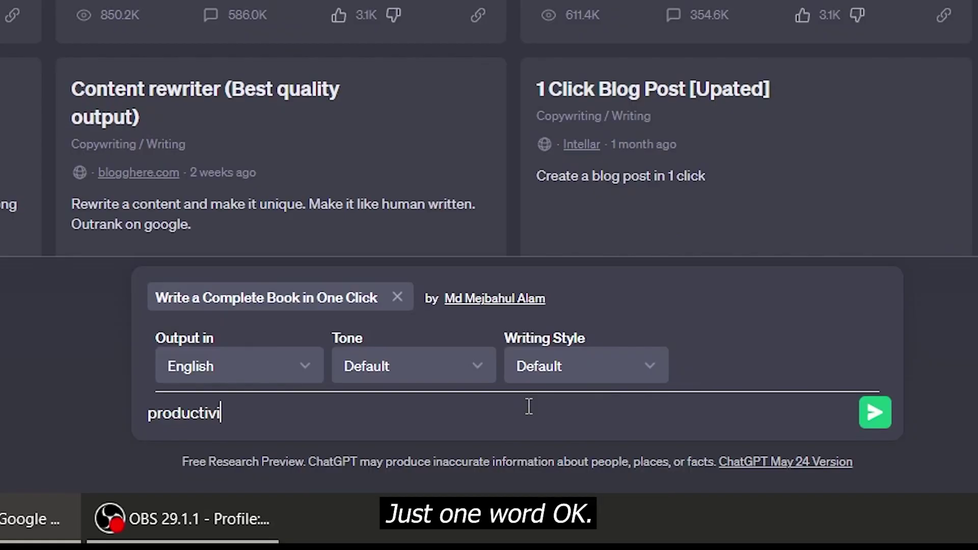
type("ty")
key("Return")
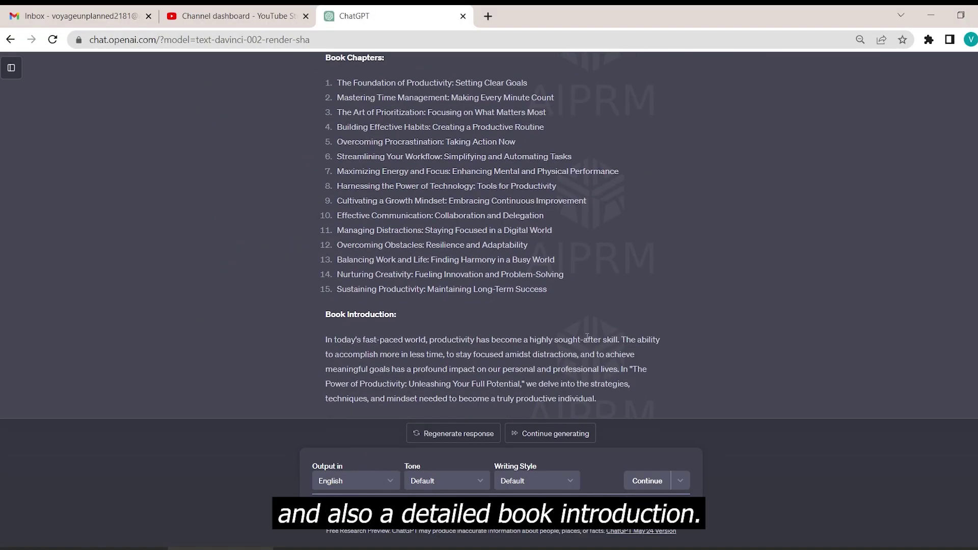
scroll(587, 337, "down", 4)
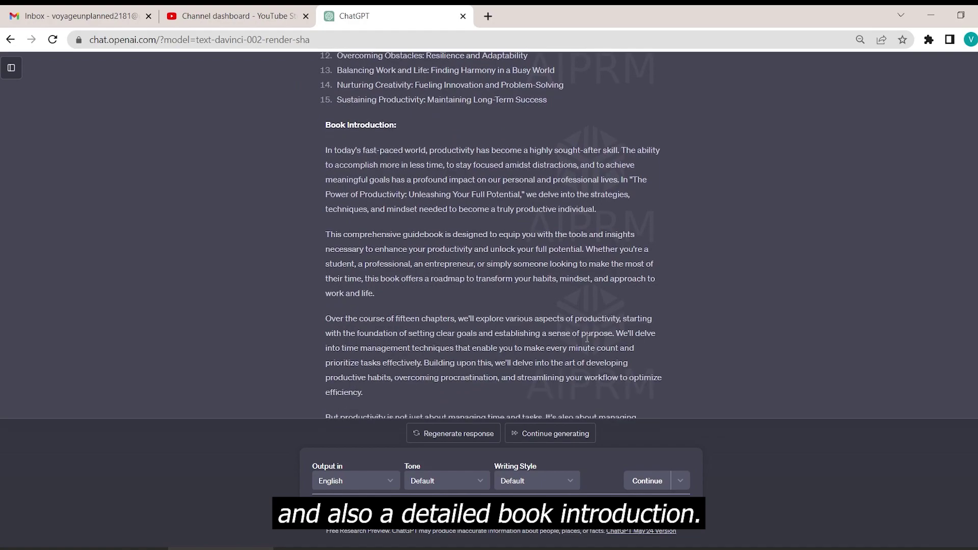
scroll(716, 337, "down", 6)
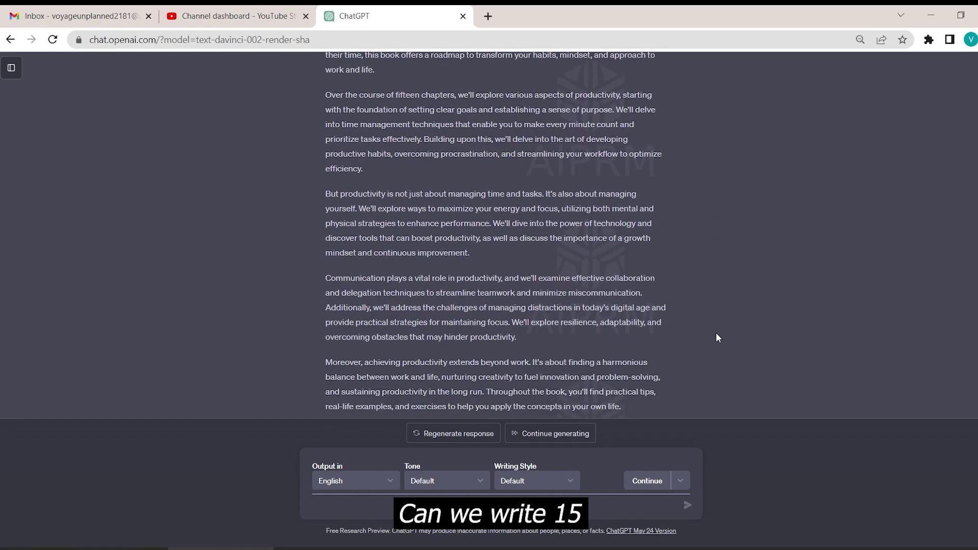
scroll(716, 338, "down", 2)
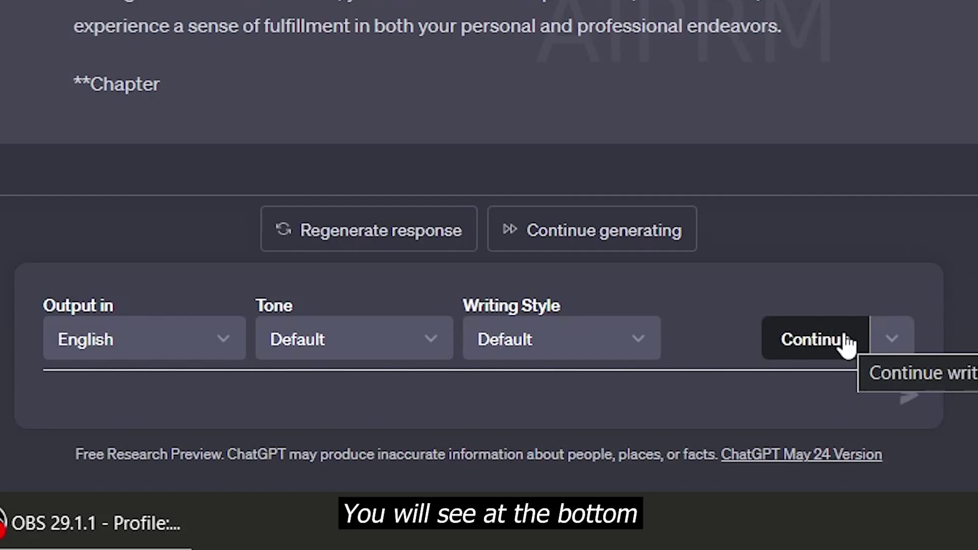
Have ChatGPT continue writing the book through the next chapters
left_click(847, 344)
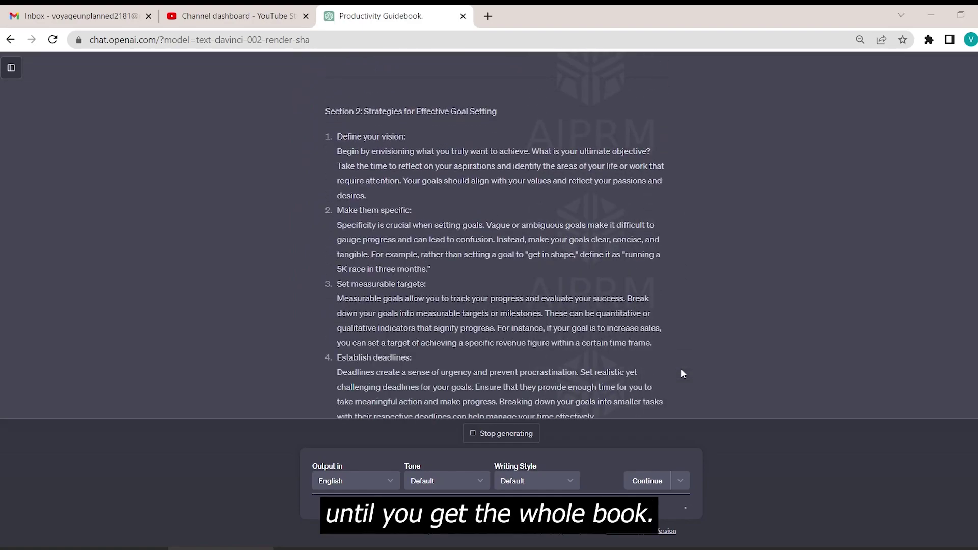
scroll(681, 369, "down", 6)
scroll(681, 369, "up", 3)
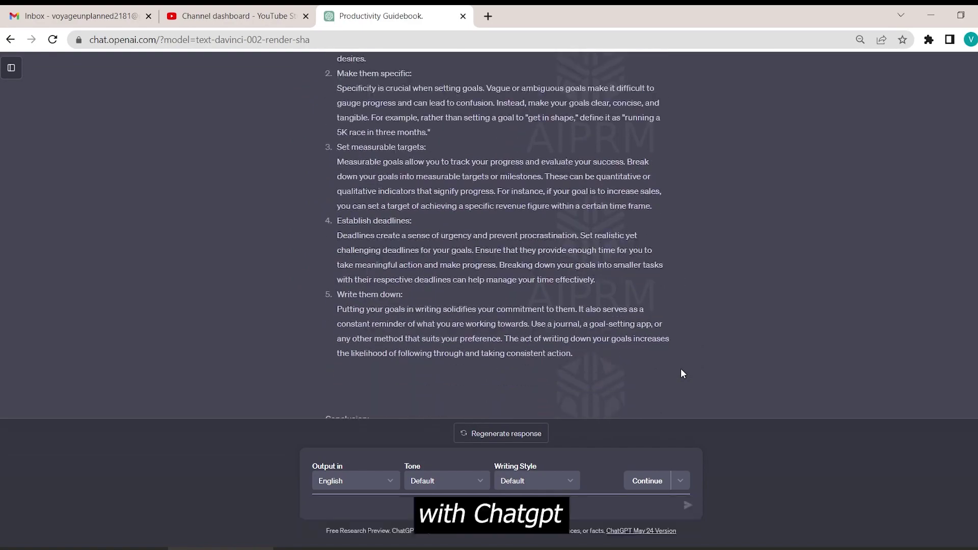
scroll(681, 368, "down", 1)
left_click(647, 481)
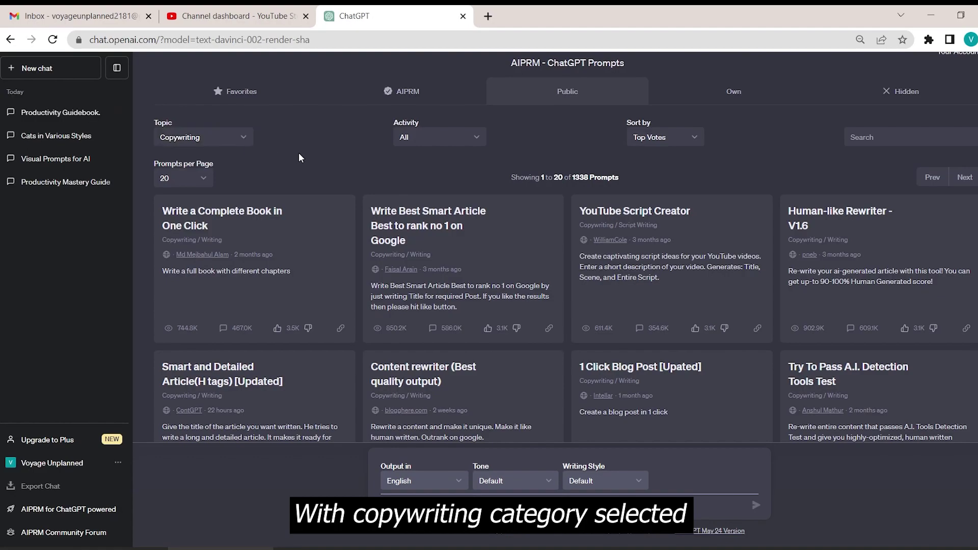
left_click(480, 136)
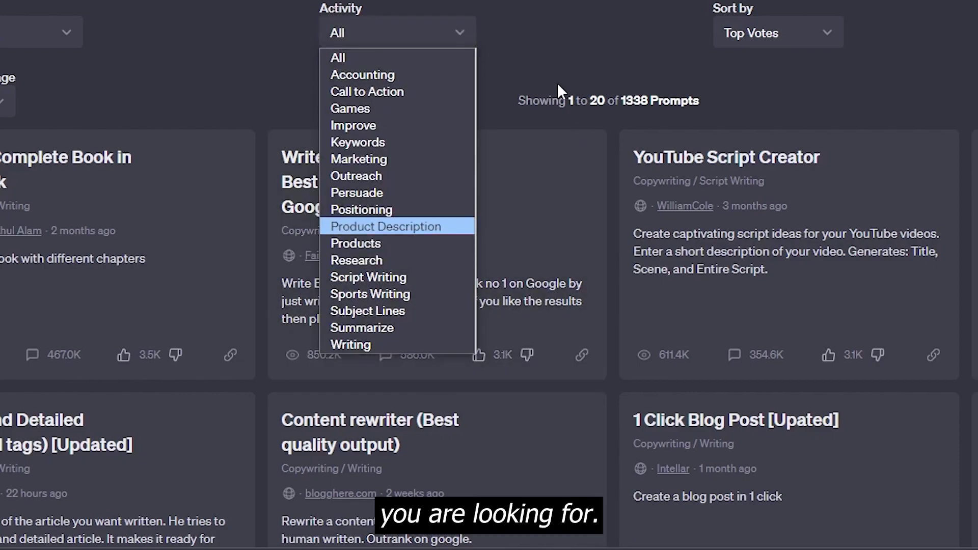
left_click(549, 75)
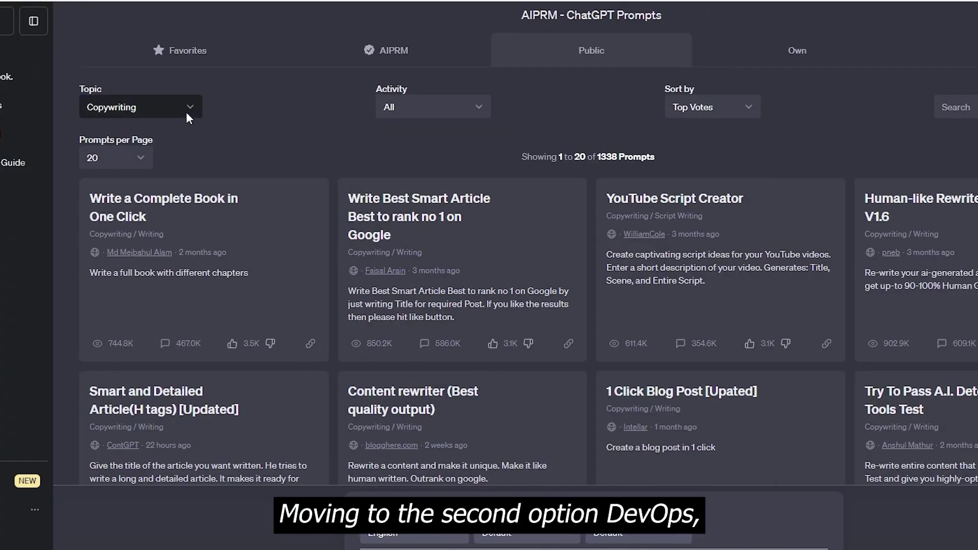
Filter the library to the DevOps topic and browse its 35 prompts, like Docker Pro
left_click(188, 110)
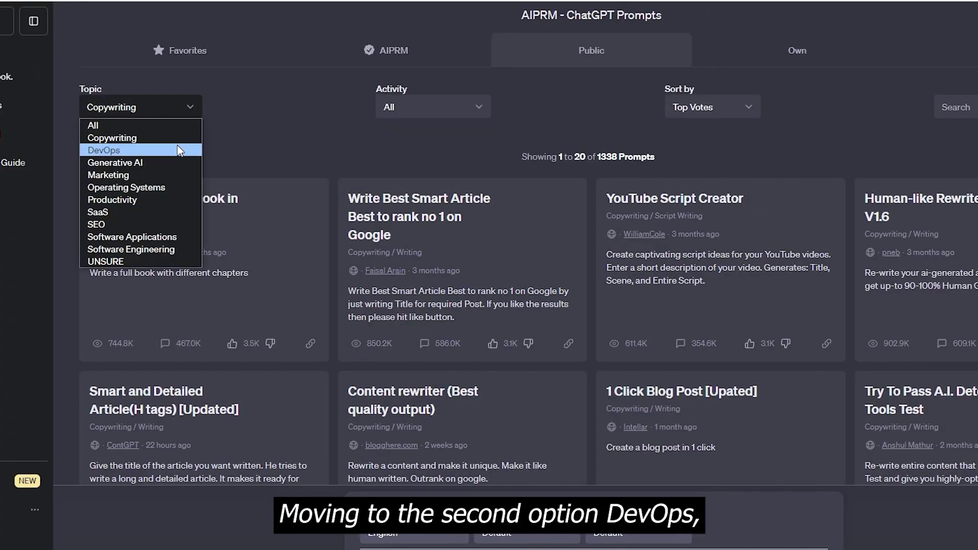
left_click(178, 149)
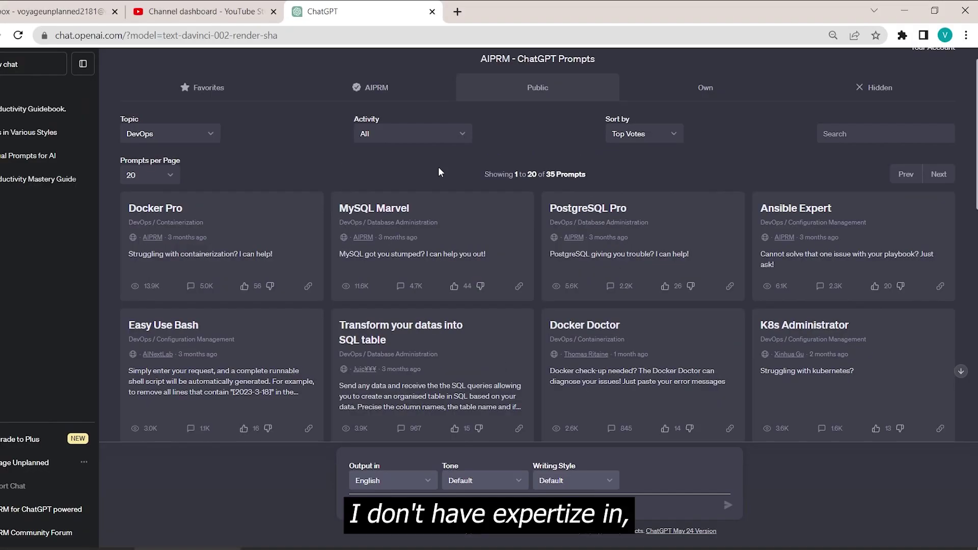
scroll(439, 171, "down", 1)
scroll(439, 167, "down", 1)
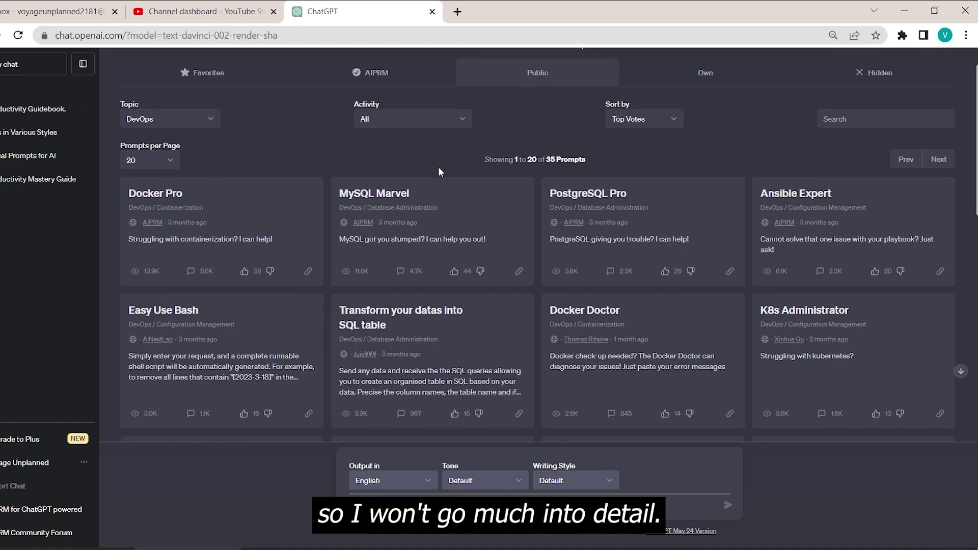
left_click(455, 124)
left_click(454, 123)
scroll(414, 165, "down", 1)
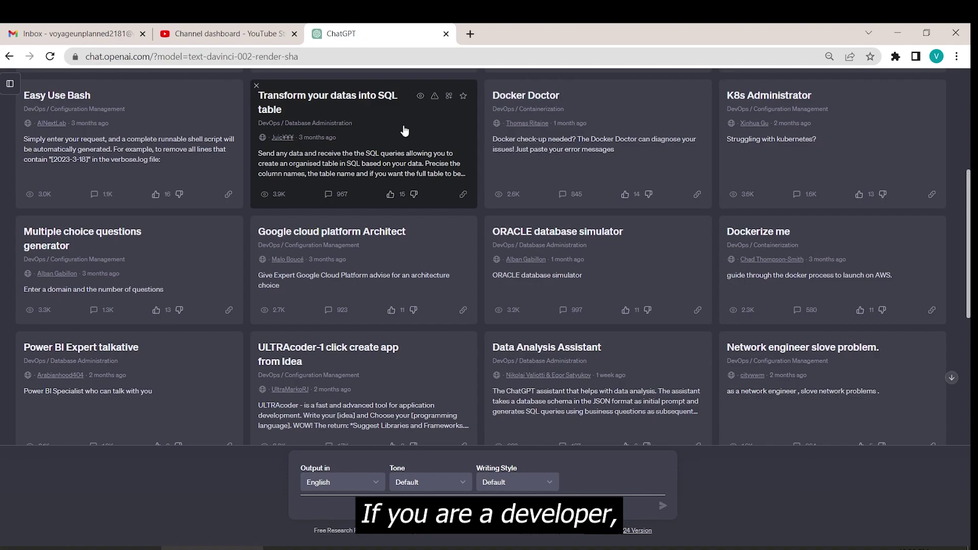
scroll(347, 426, "up", 3)
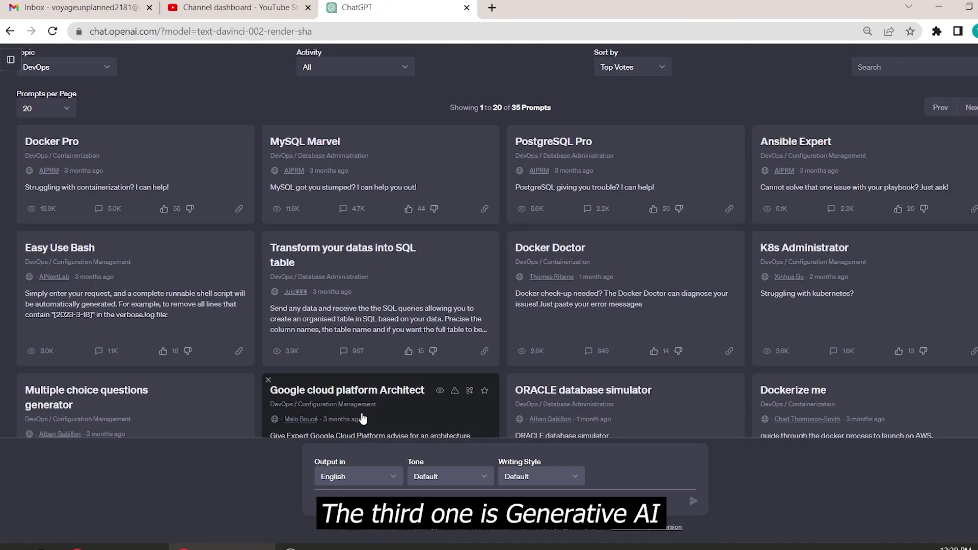
scroll(284, 306, "up", 2)
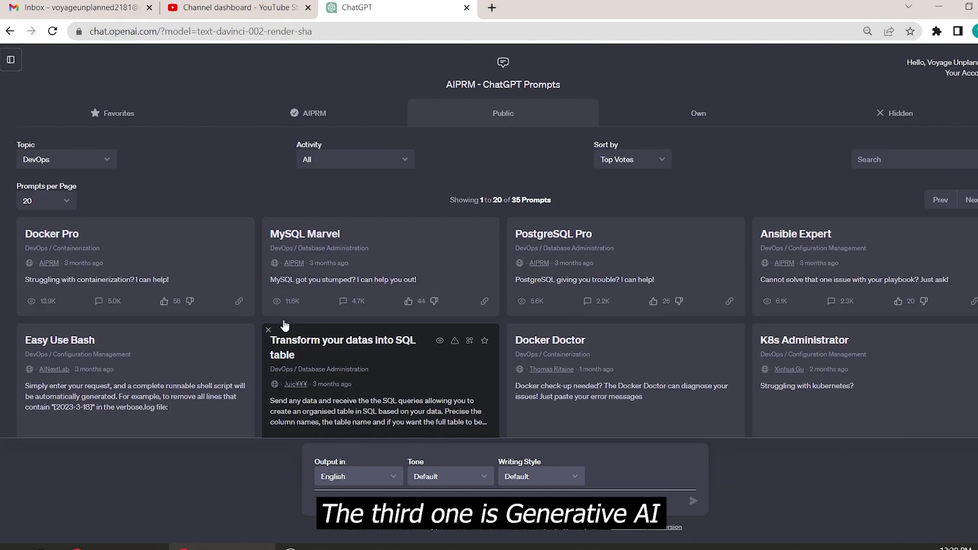
Switch the prompt topic to Generative AI and review its activity choices
left_click(107, 160)
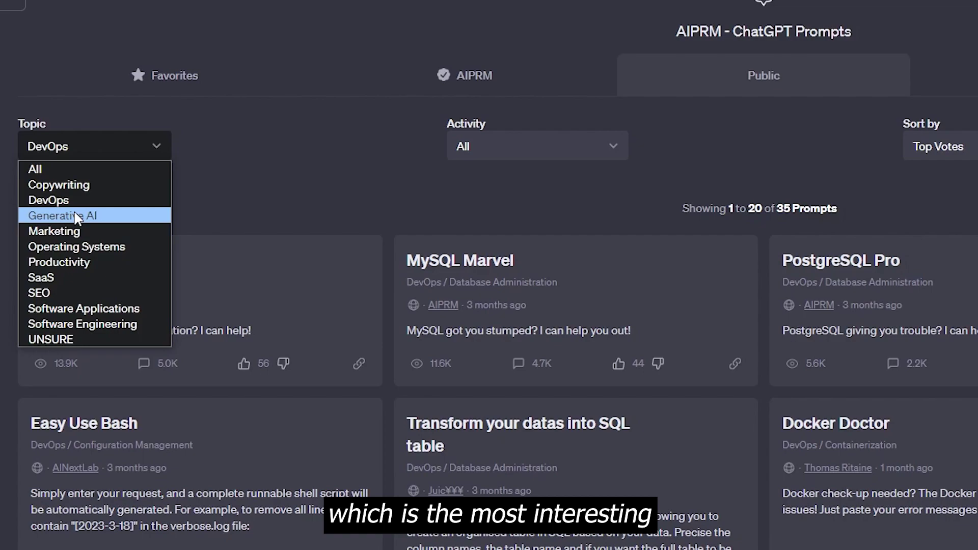
left_click(77, 215)
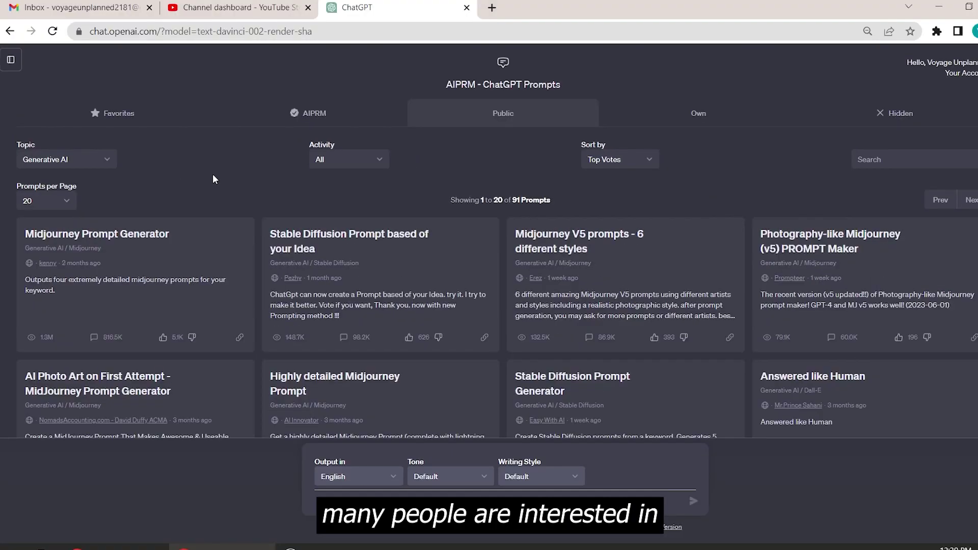
scroll(331, 168, "down", 1)
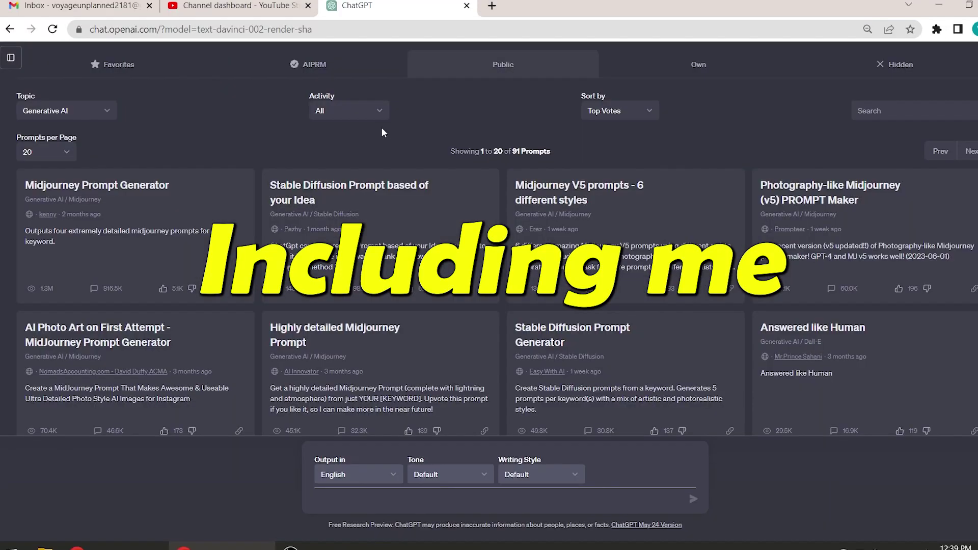
left_click(375, 114)
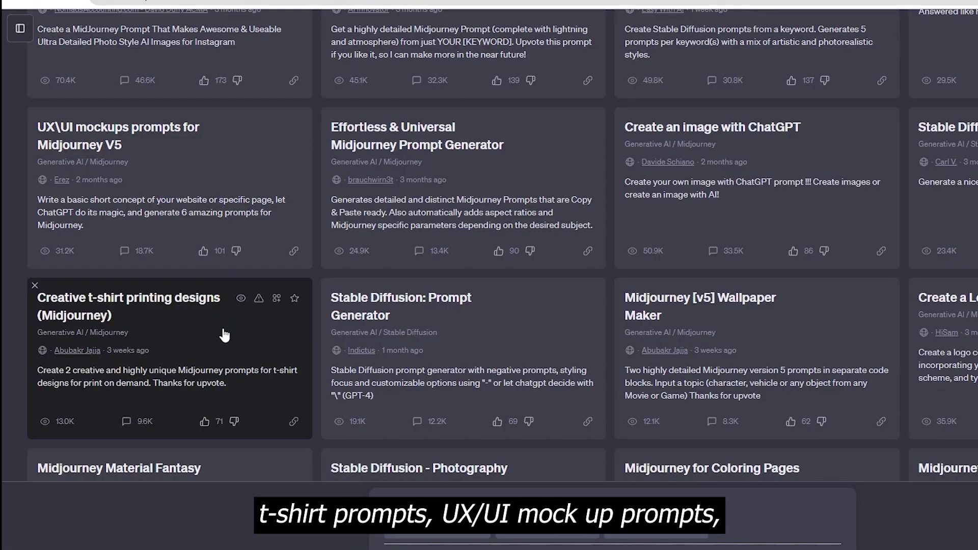
scroll(224, 335, "up", 3)
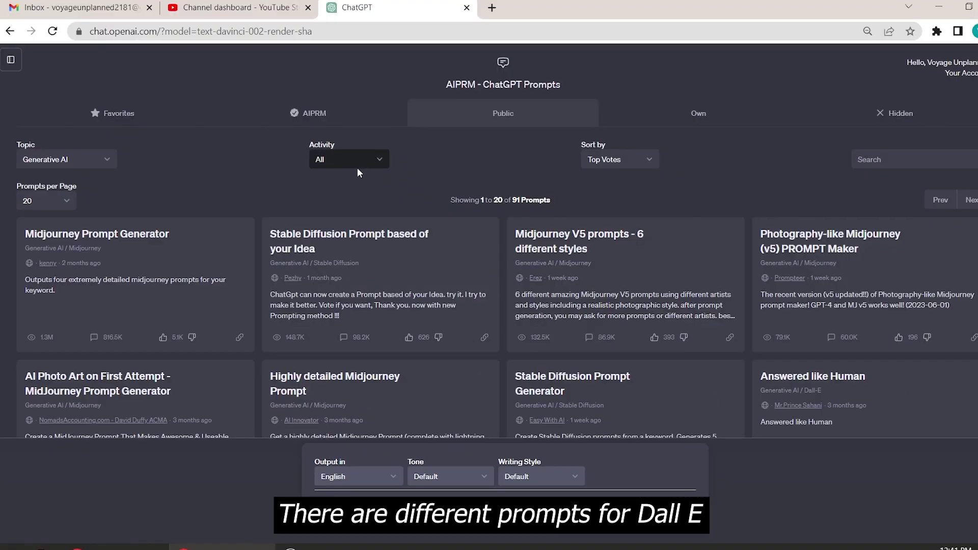
Try the Dall-E and Stable Diffusion activities, then search the prompts for 'leonardo'
left_click(358, 166)
left_click(357, 184)
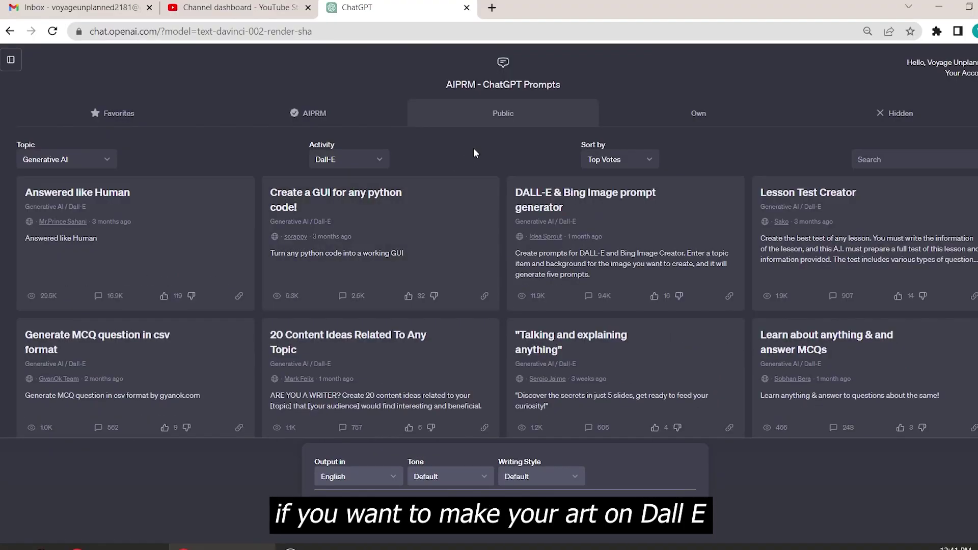
scroll(473, 147, "down", 1)
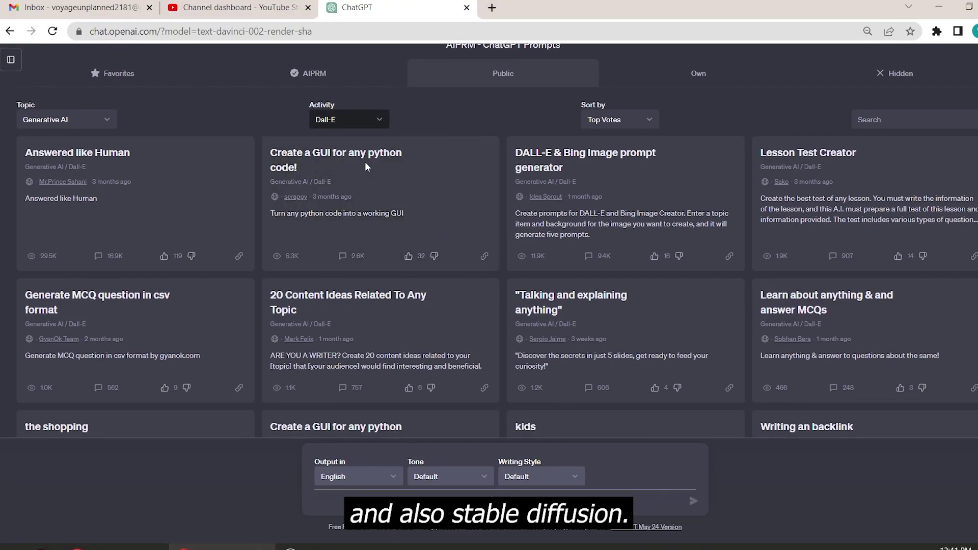
left_click(367, 115)
left_click(369, 159)
left_click(919, 118)
type("leonardo")
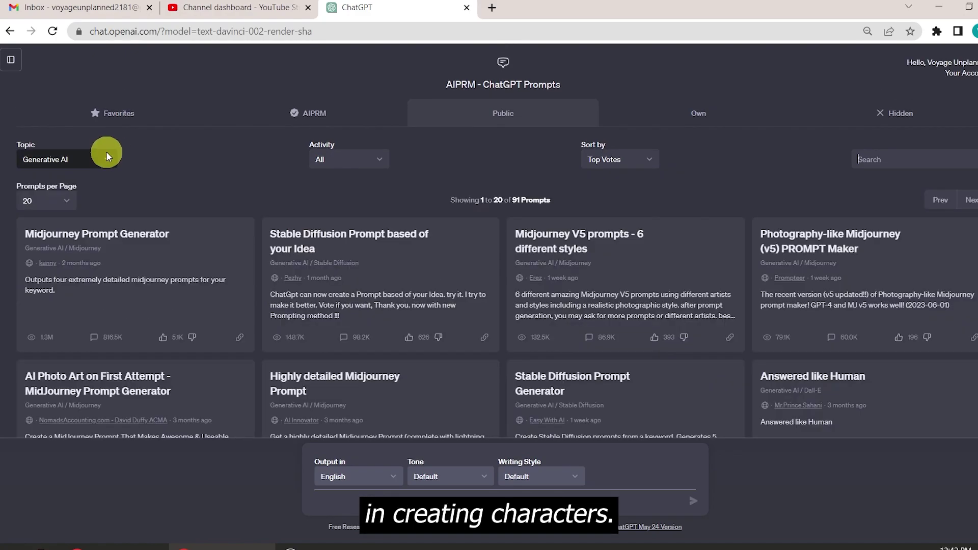
Switch to the Marketing topic with All activities and browse prompts 21–40 of 369
left_click(106, 155)
left_click(81, 215)
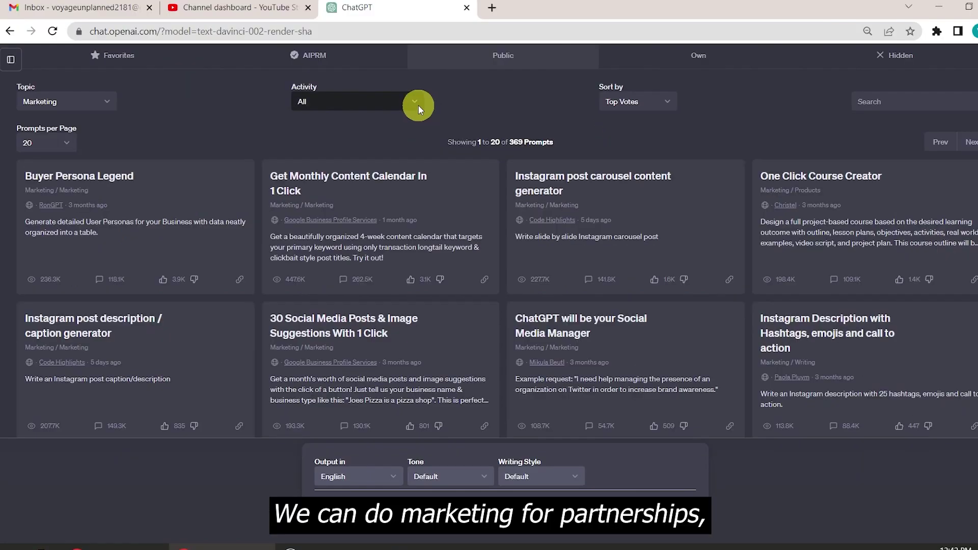
left_click(358, 82)
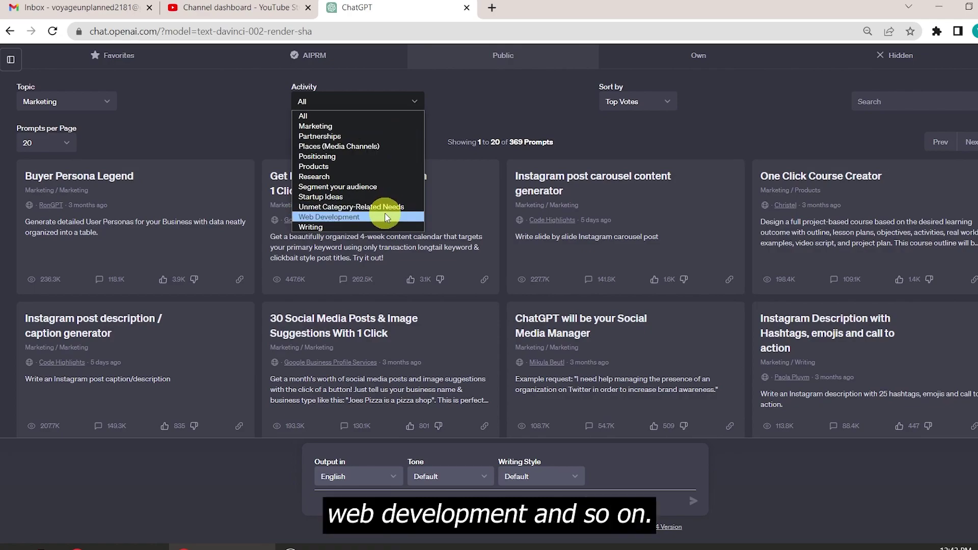
left_click(447, 209)
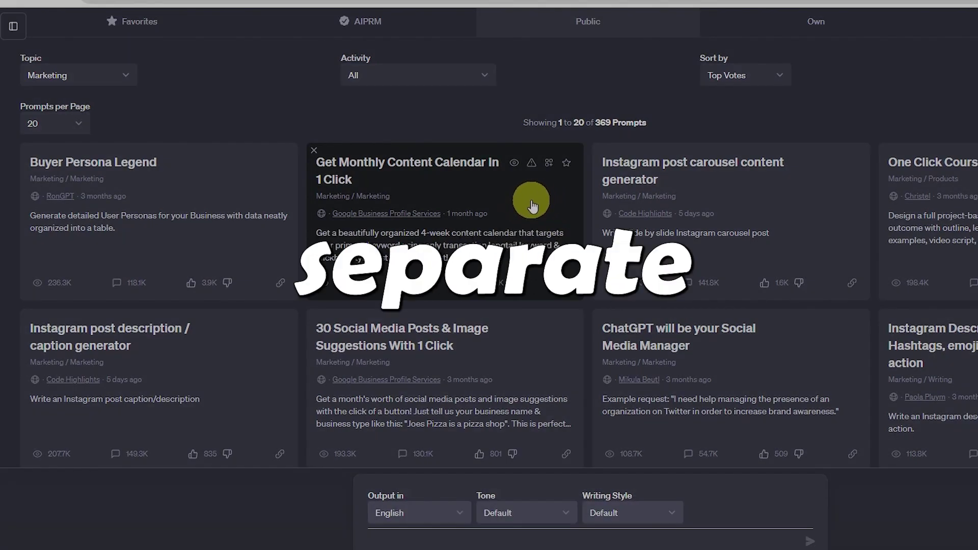
scroll(534, 205, "down", 1)
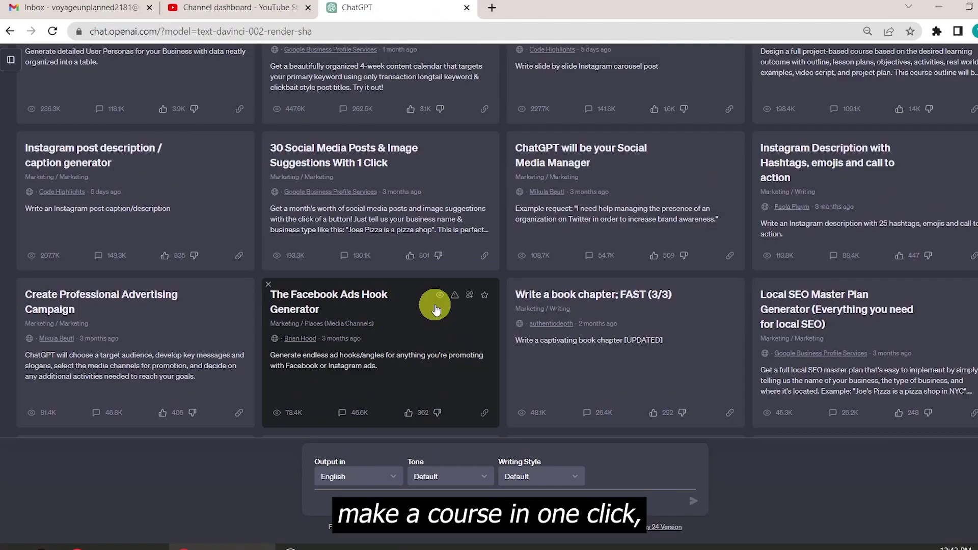
scroll(422, 332, "up", 1)
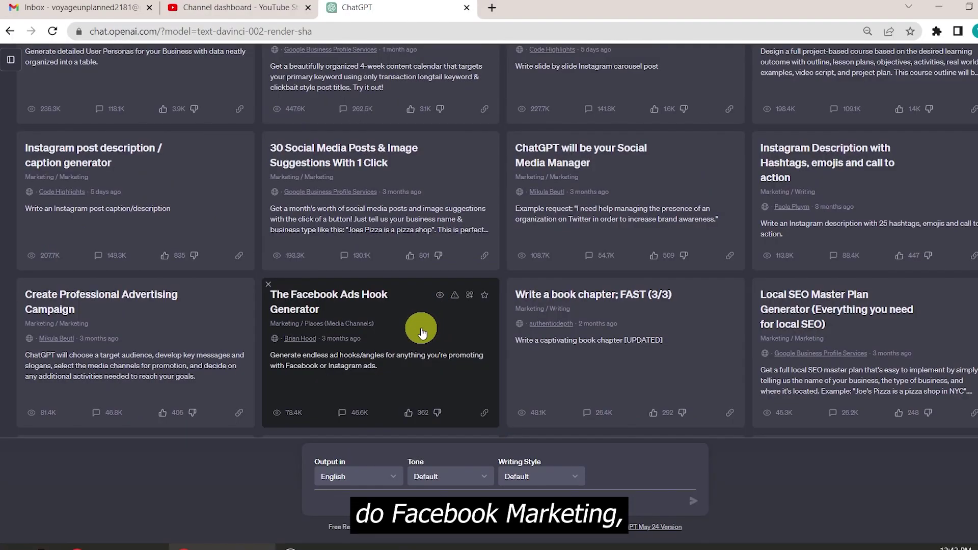
scroll(422, 332, "down", 5)
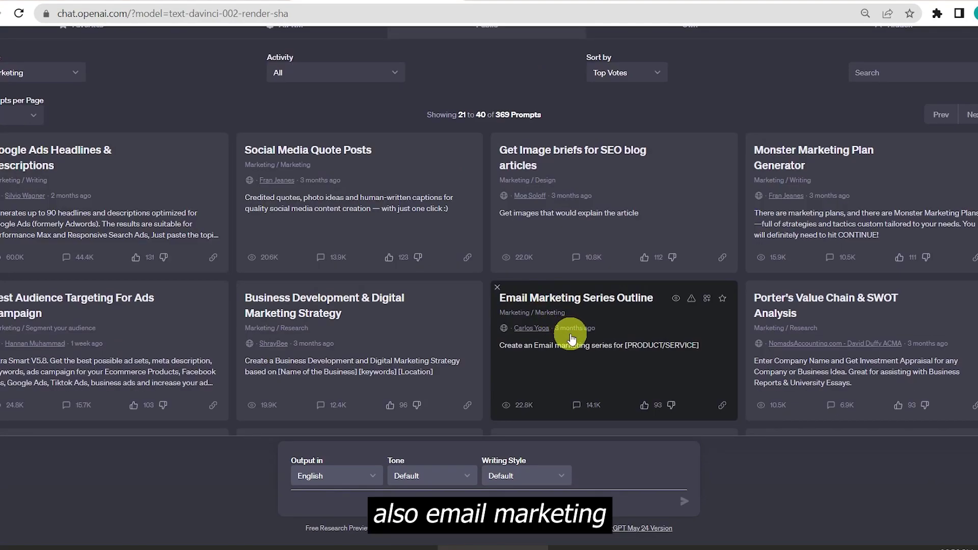
scroll(571, 337, "up", 1)
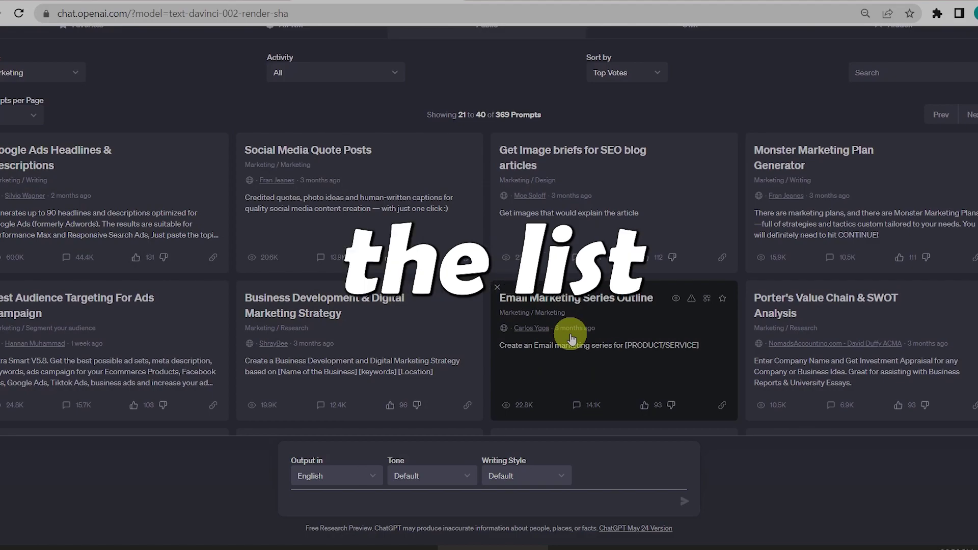
scroll(571, 337, "up", 2)
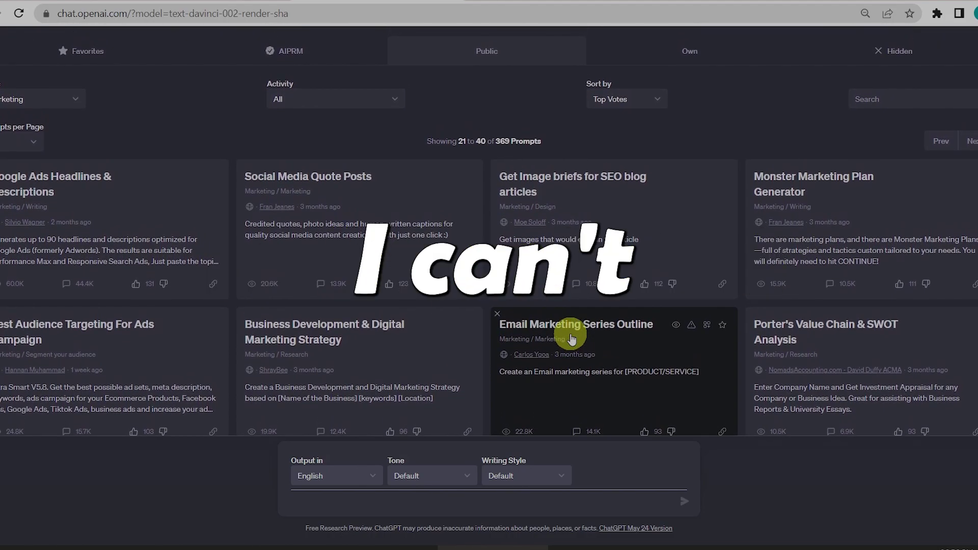
Switch the prompt topic to SEO and look at its activity choices
left_click(20, 104)
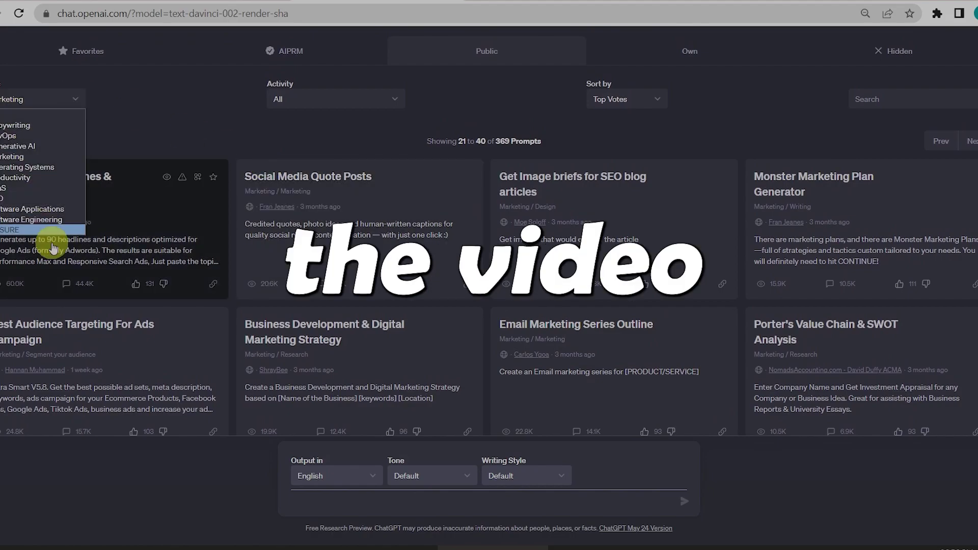
left_click(30, 198)
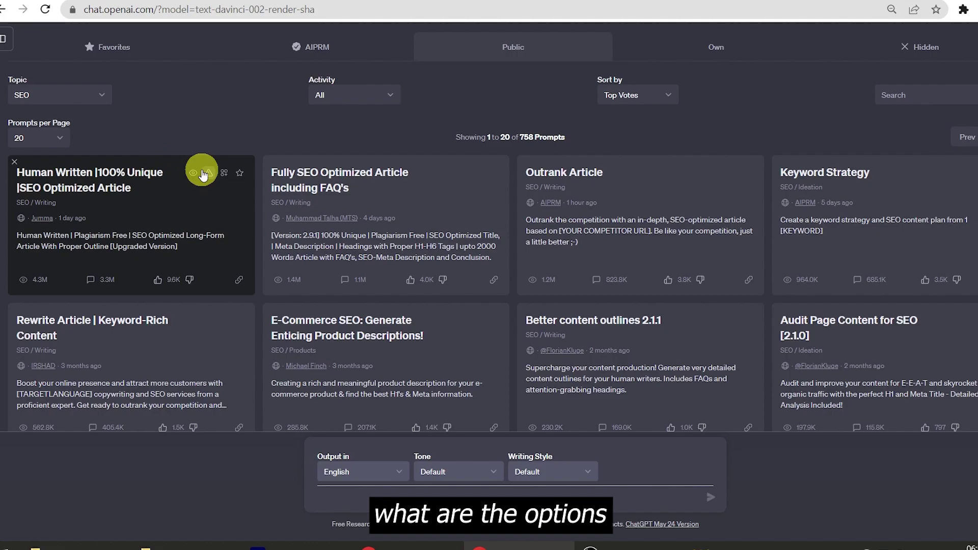
left_click(387, 95)
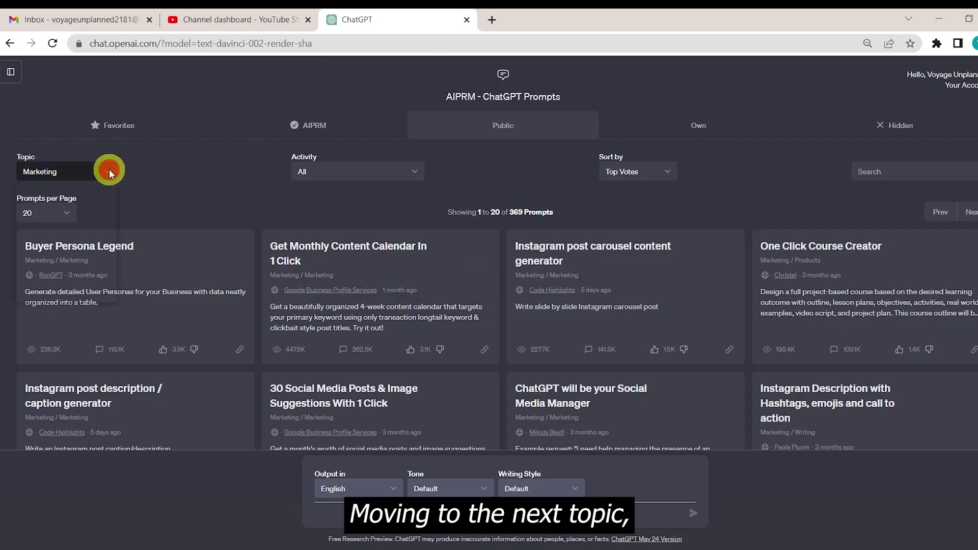
Filter to the Operating Systems topic and browse prompts like Windows Wizard and MacOS Master
left_click(109, 170)
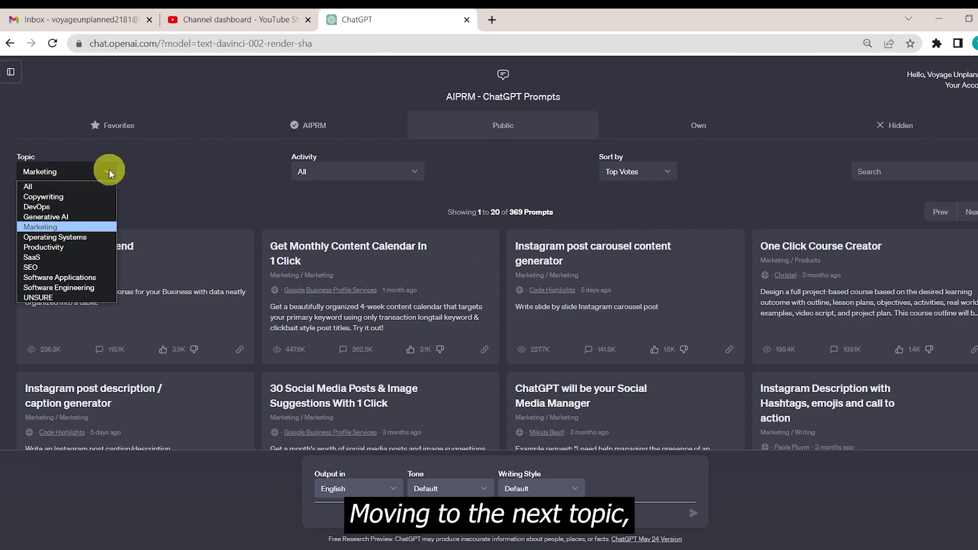
left_click(125, 220)
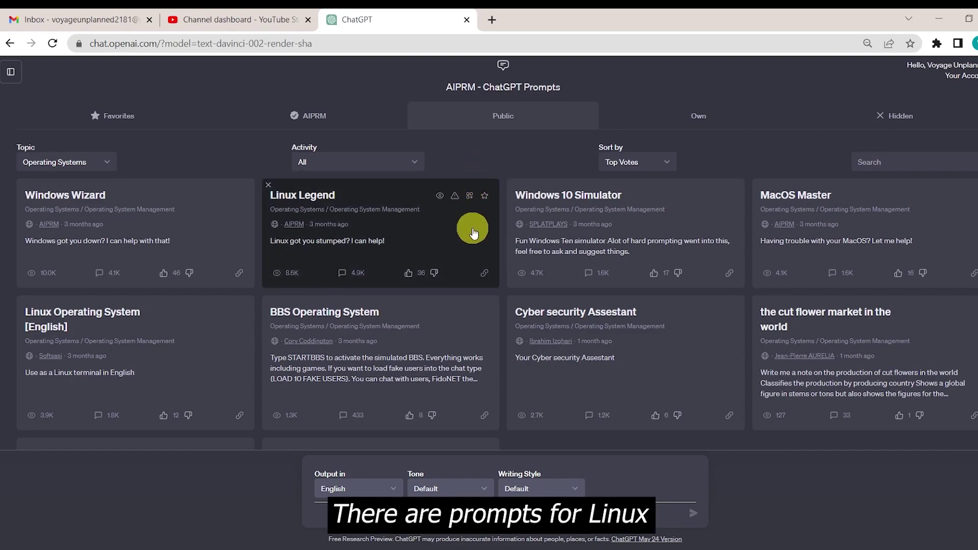
scroll(632, 220, "down", 1)
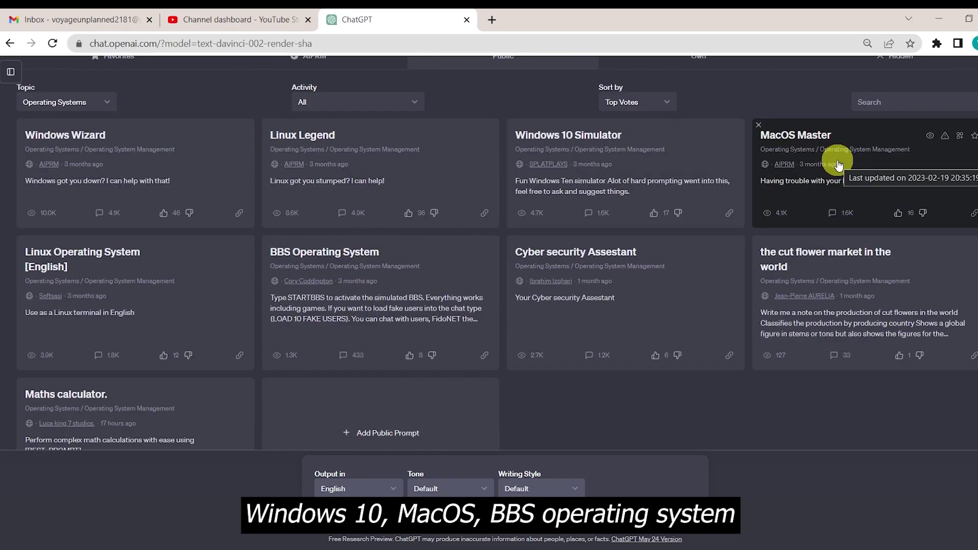
scroll(452, 153, "down", 2)
scroll(424, 227, "up", 1)
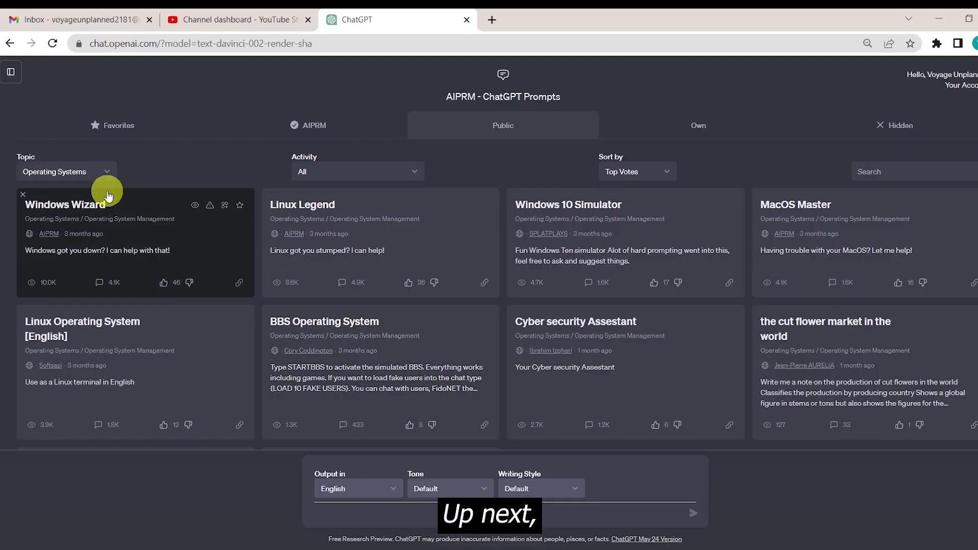
Set the topic to Productivity and browse the Plan activity prompts
left_click(72, 243)
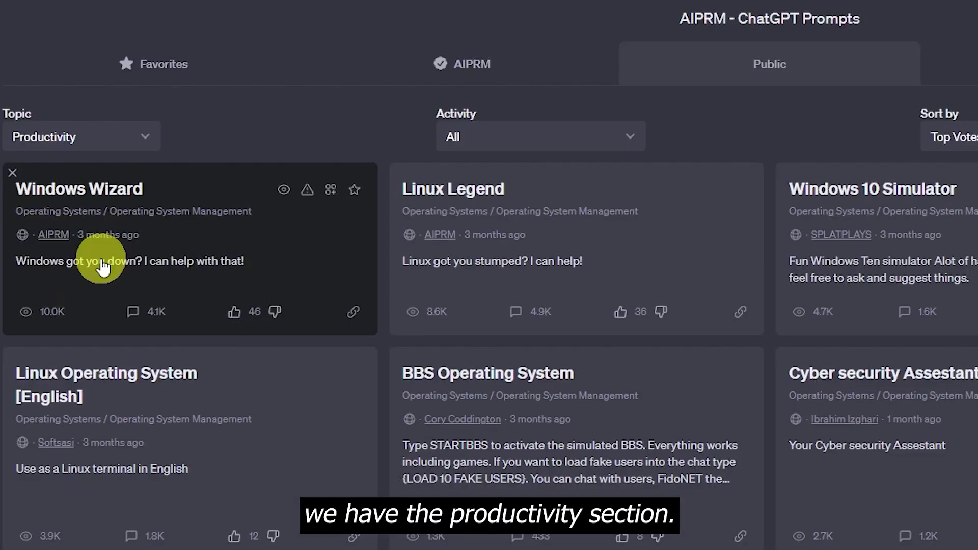
scroll(251, 199, "down", 2)
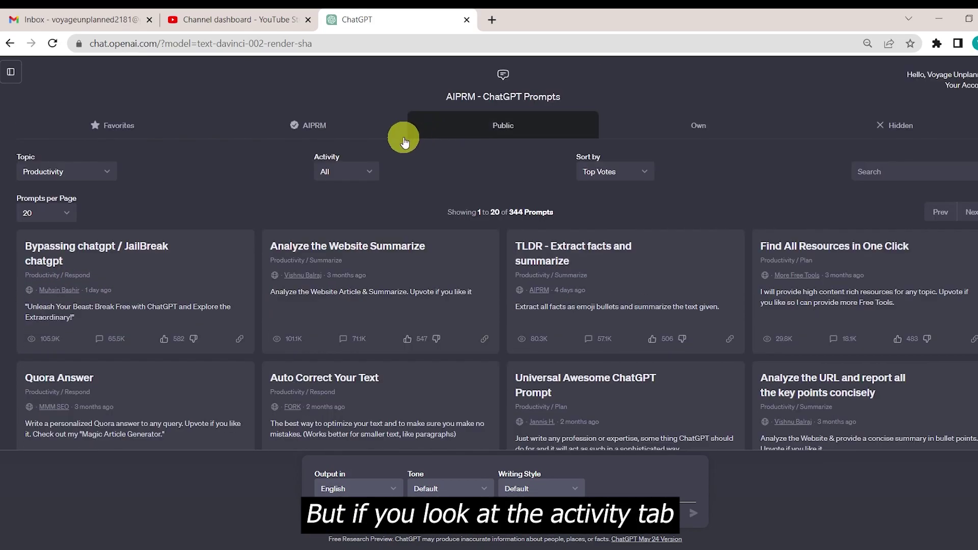
left_click(375, 172)
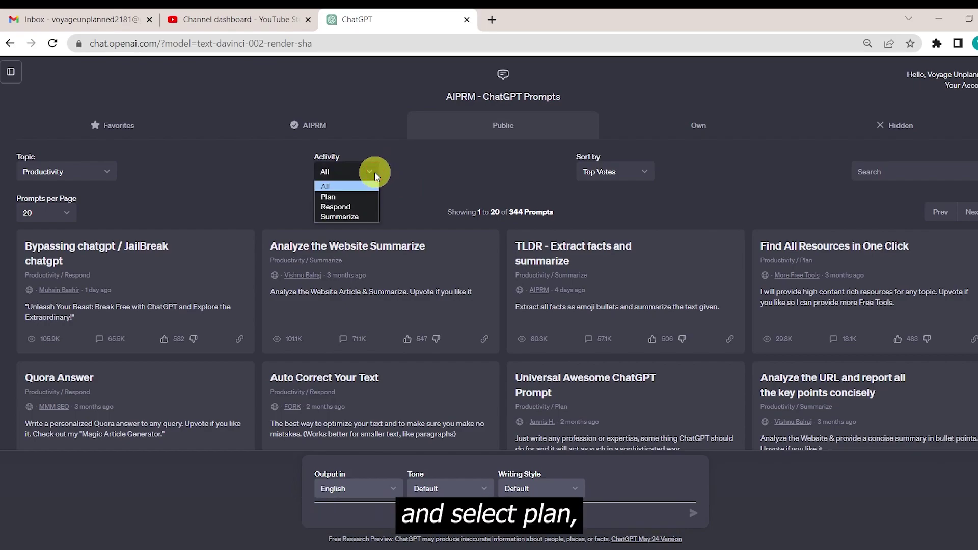
left_click(373, 198)
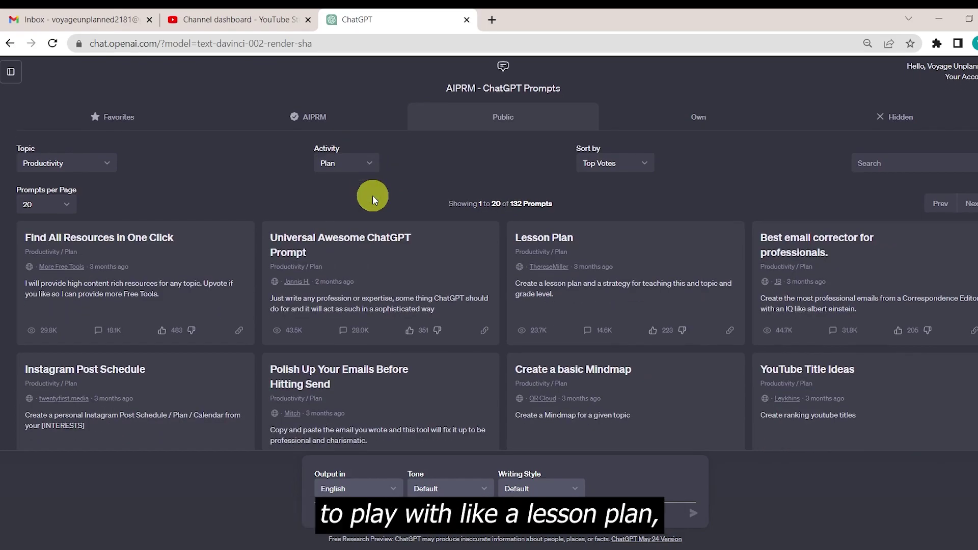
scroll(680, 149, "down", 2)
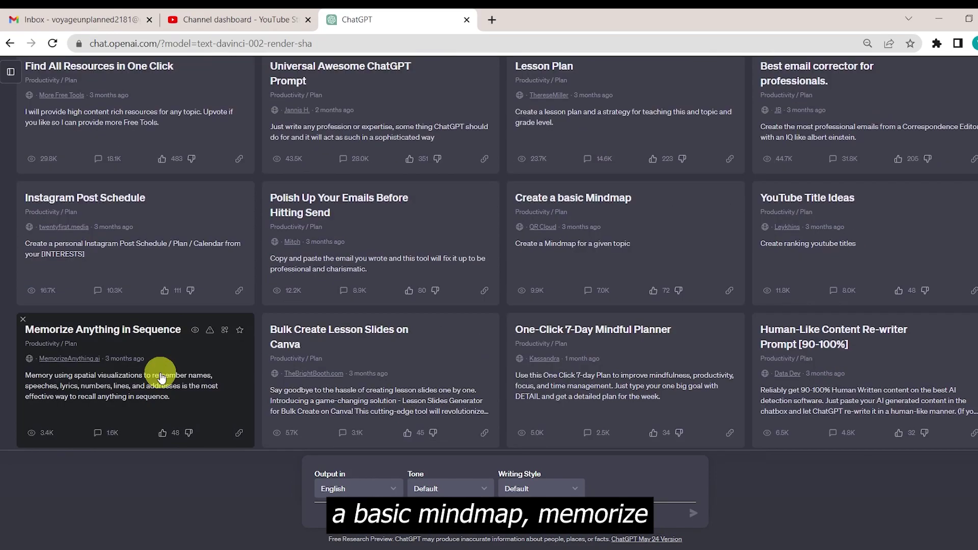
scroll(160, 375, "down", 2)
scroll(163, 340, "down", 5)
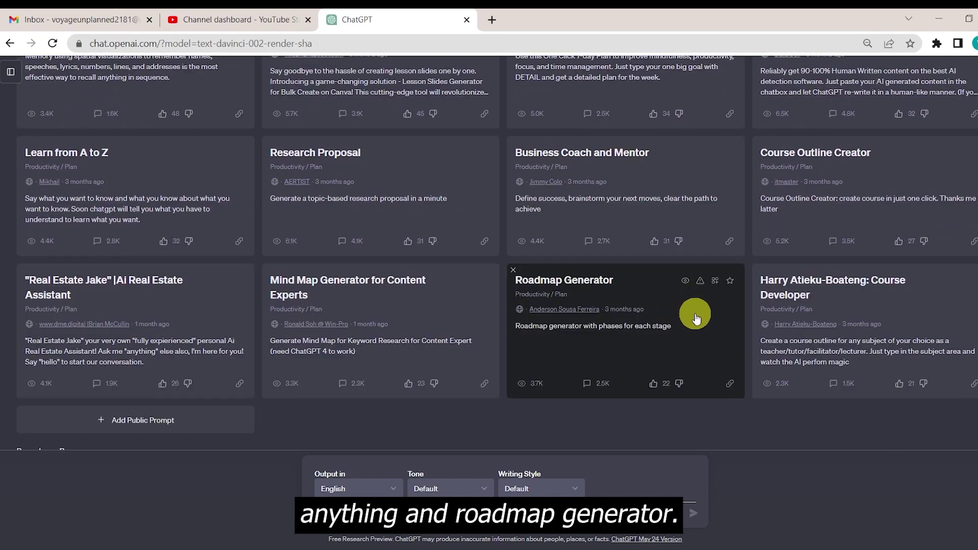
Switch the Productivity activity filter to Respond and view its prompts
left_click(346, 172)
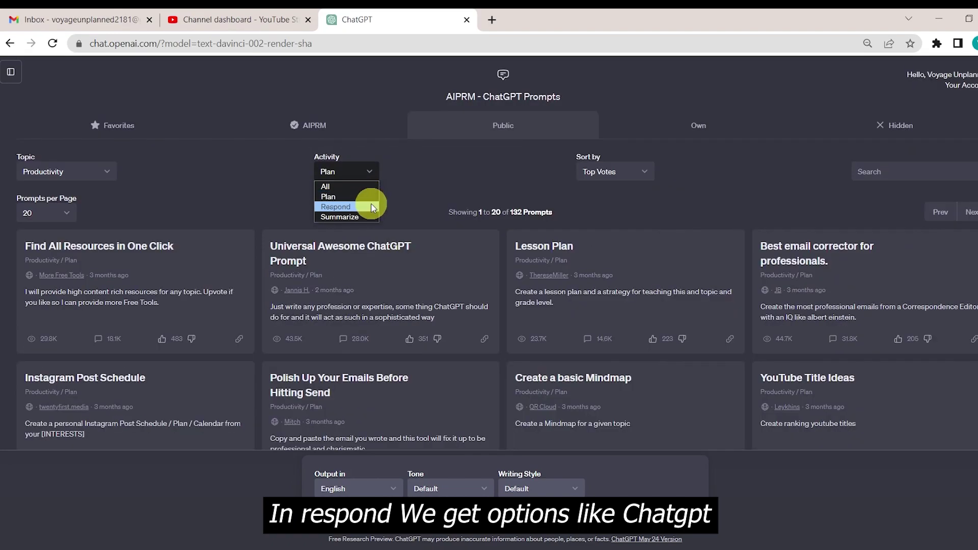
left_click(336, 206)
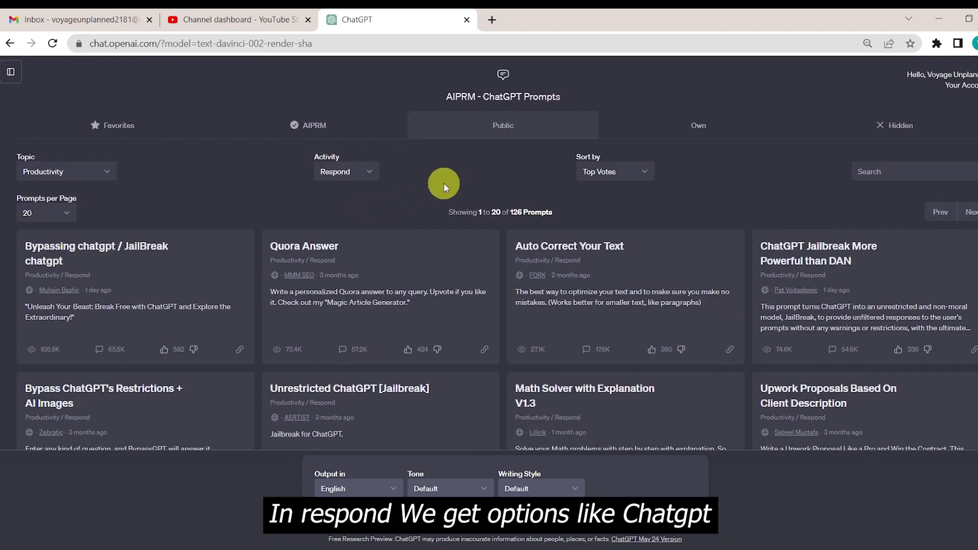
scroll(207, 295, "down", 2)
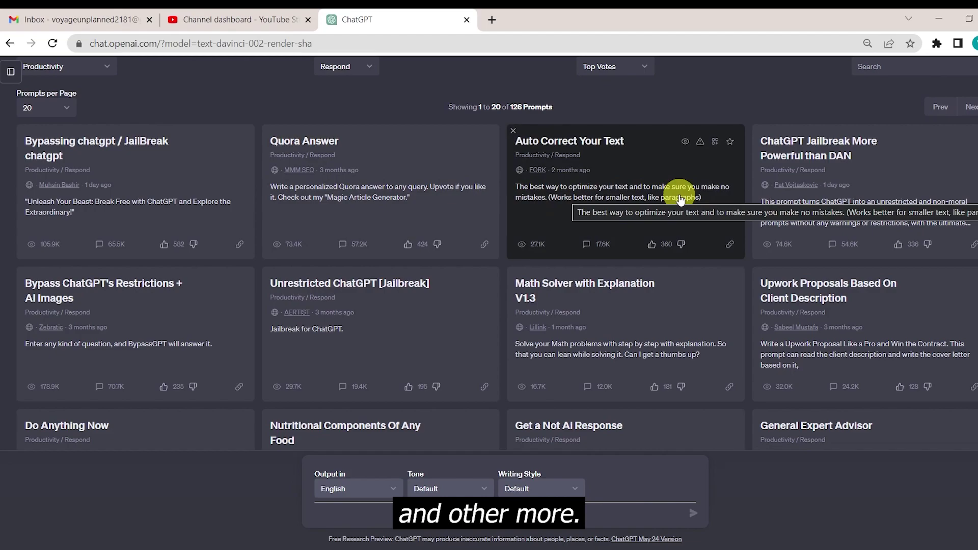
scroll(680, 198, "up", 2)
Switch the activity to Summarize and browse its 86 prompts, like TLDR - Extract facts
left_click(371, 170)
left_click(342, 217)
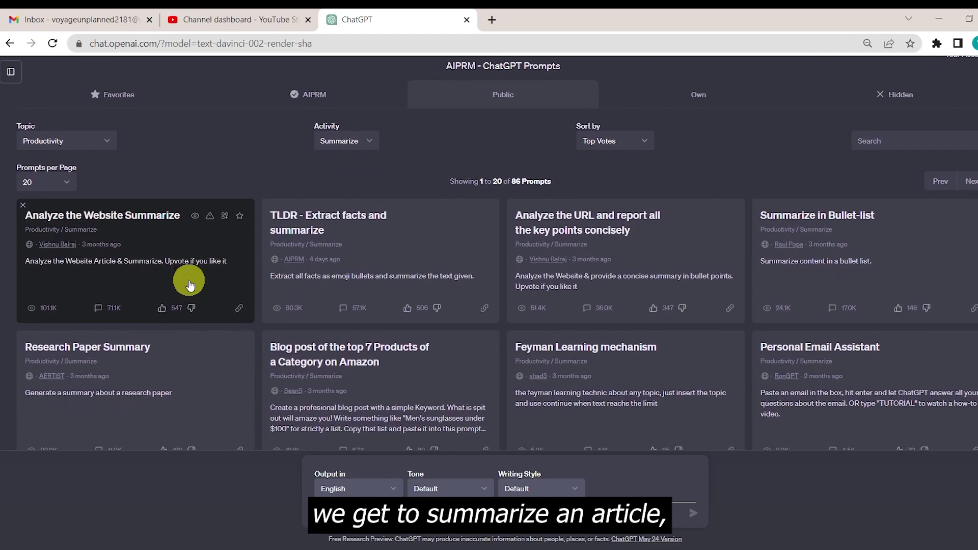
scroll(189, 284, "down", 2)
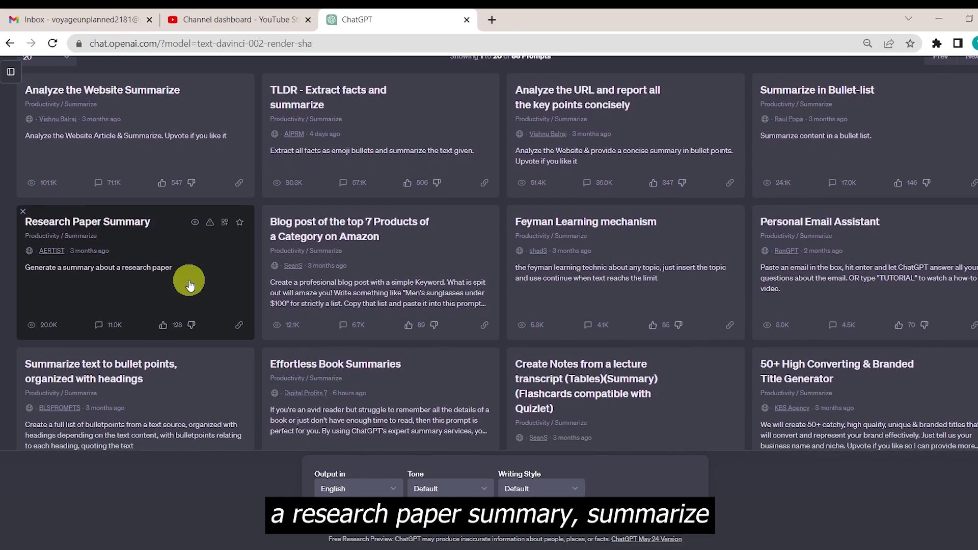
scroll(189, 285, "down", 5)
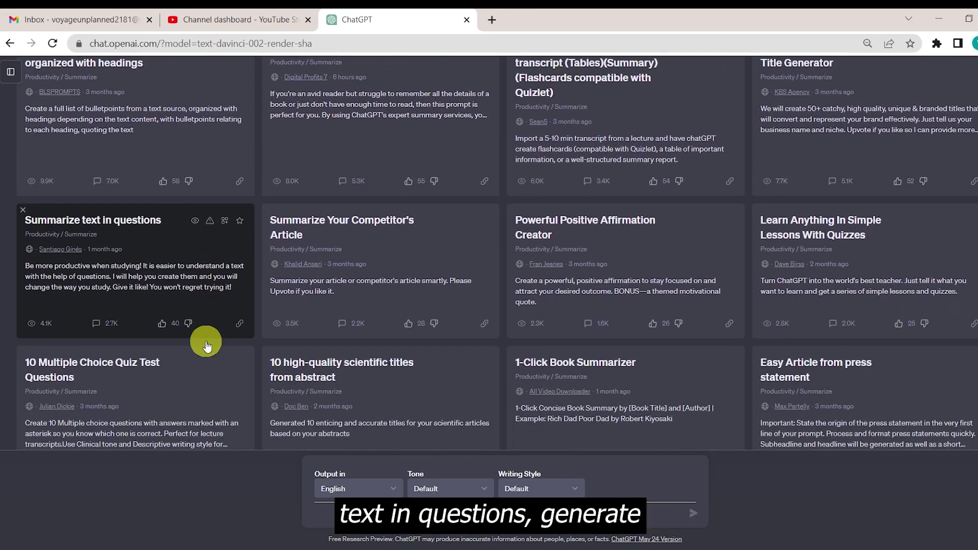
scroll(188, 286, "down", 2)
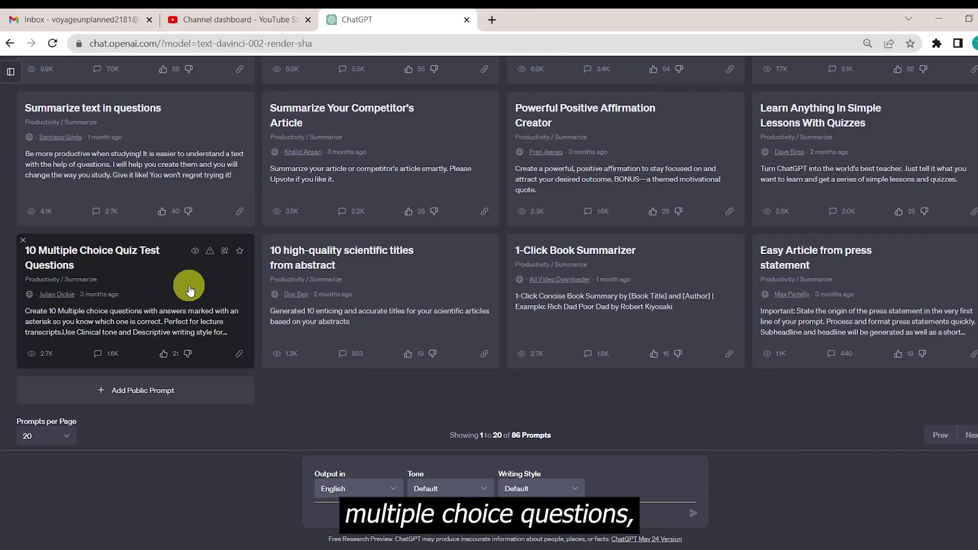
scroll(328, 258, "up", 4)
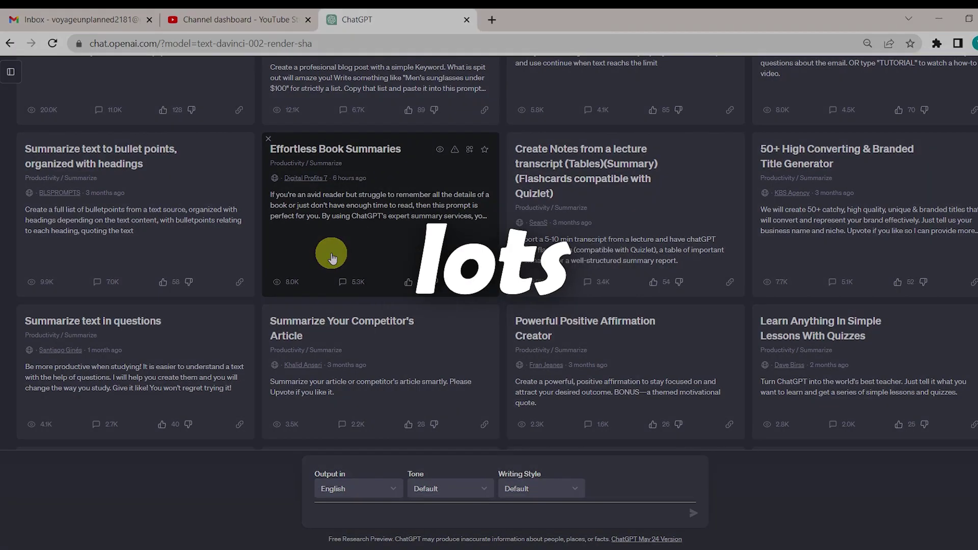
scroll(208, 339, "down", 2)
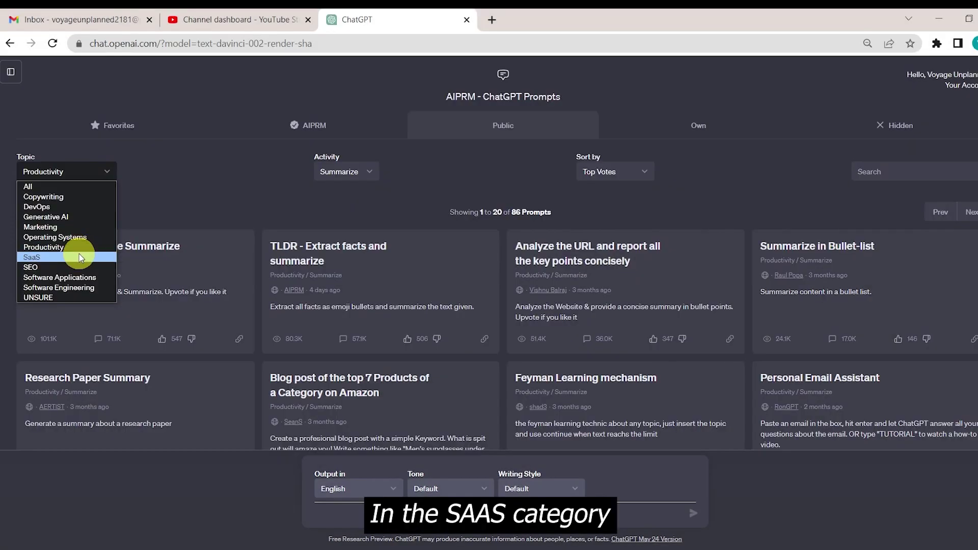
Filter the public prompts to the SaaS topic and scroll through cards like No refund policy
left_click(83, 253)
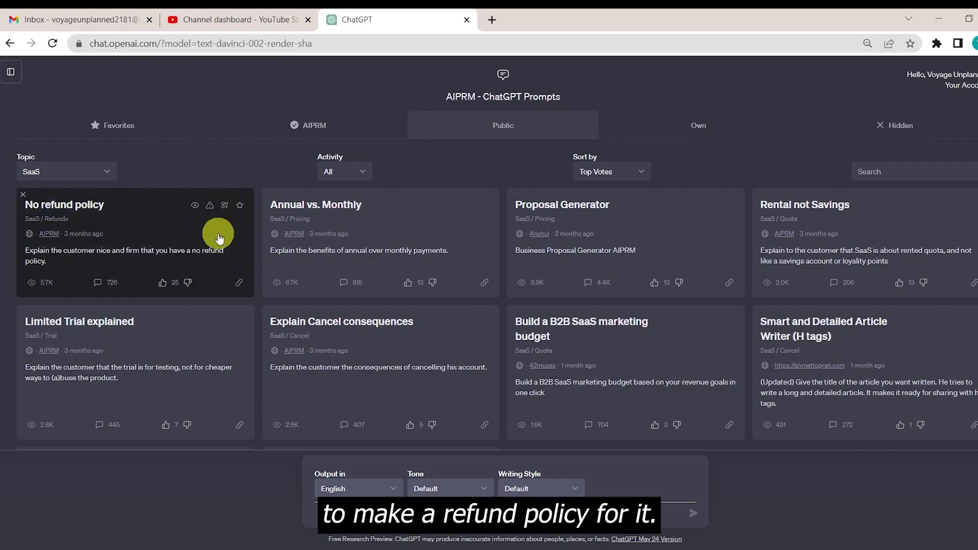
scroll(710, 244, "down", 2)
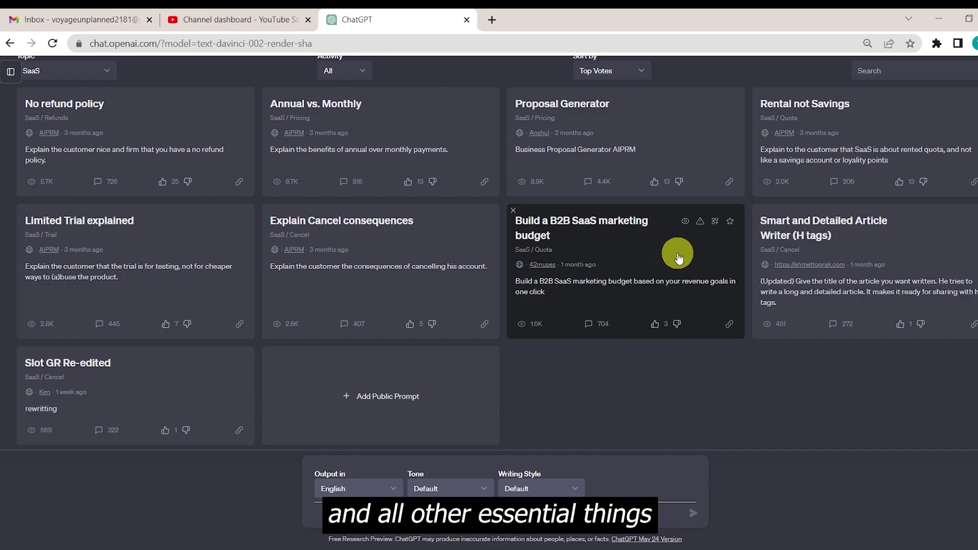
scroll(678, 257, "up", 2)
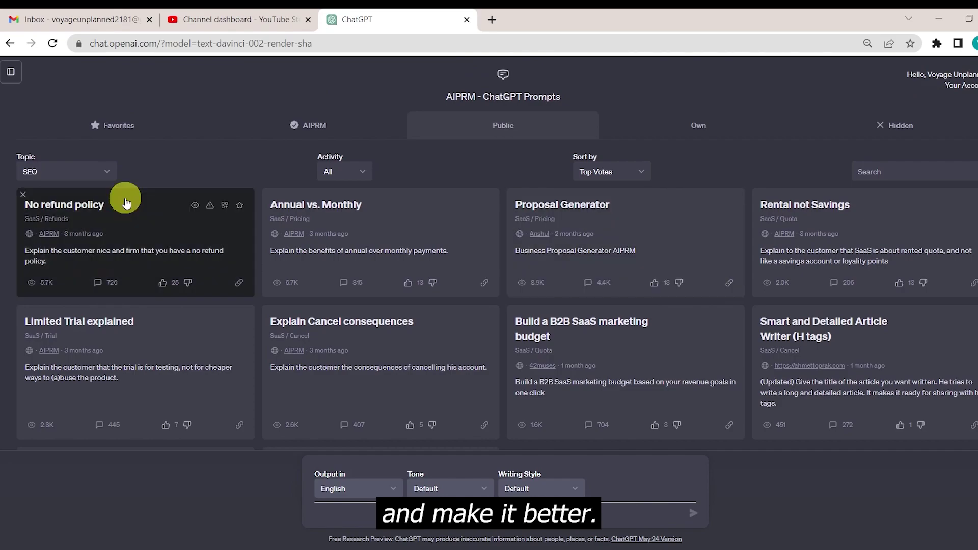
Switch the prompt topic to SEO, view its activity choices, and scroll its prompt cards
left_click(103, 176)
left_click(80, 269)
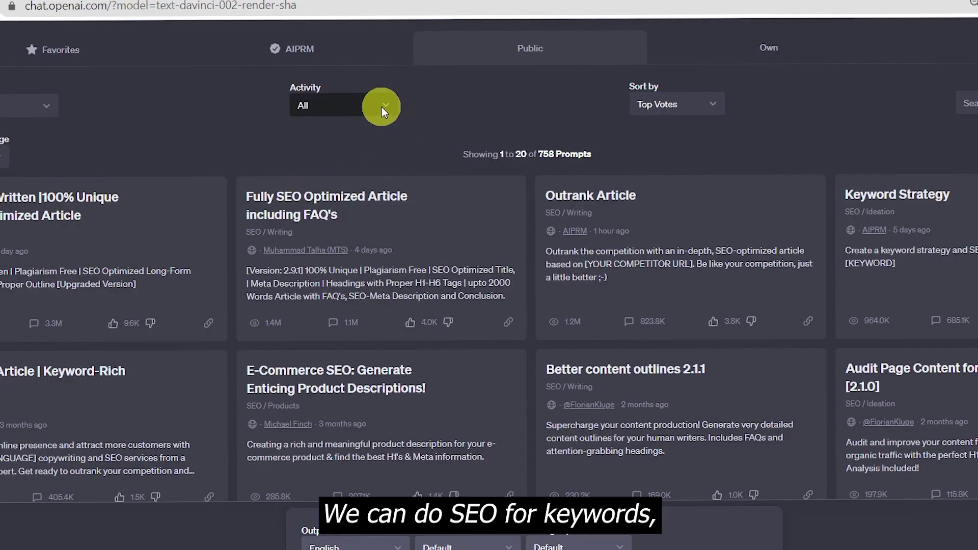
left_click(383, 173)
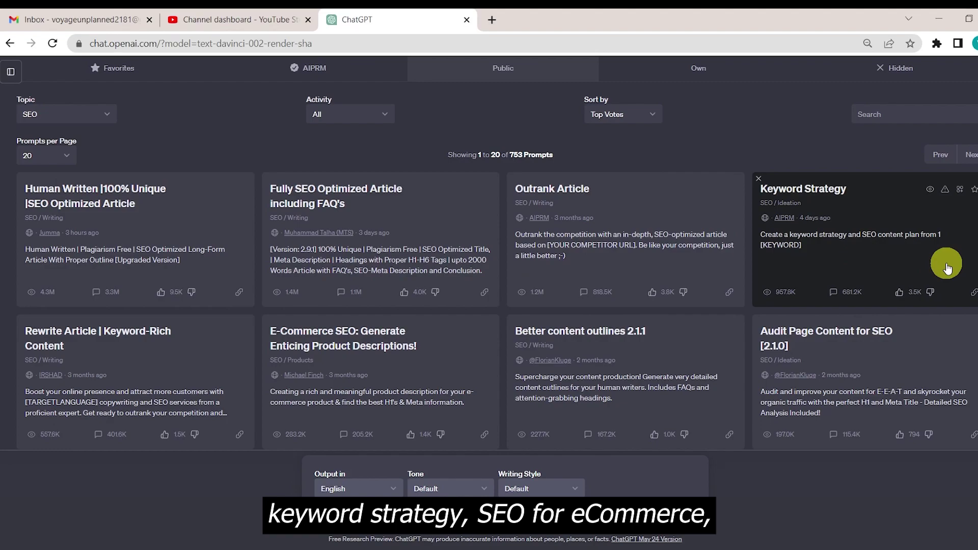
scroll(439, 263, "down", 2)
scroll(925, 296, "down", 6)
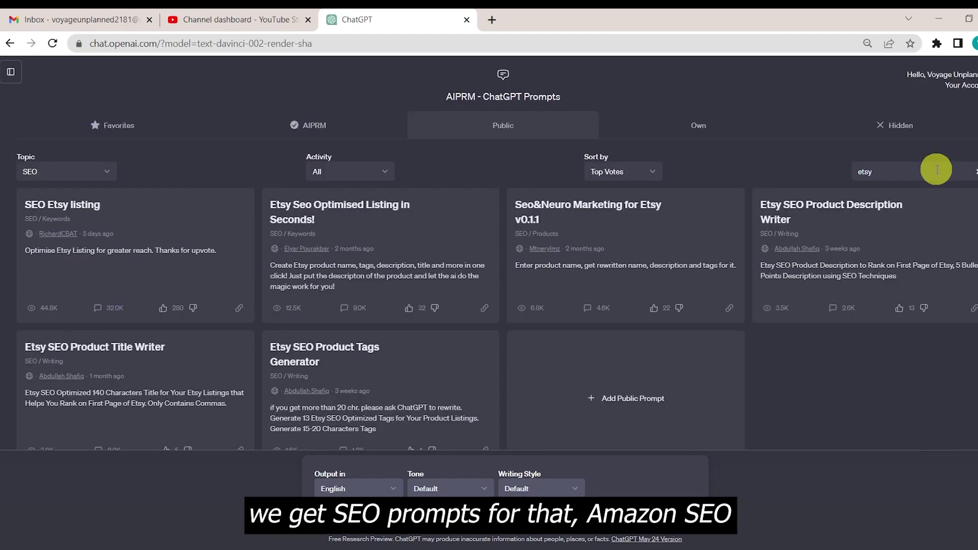
scroll(879, 384, "down", 1)
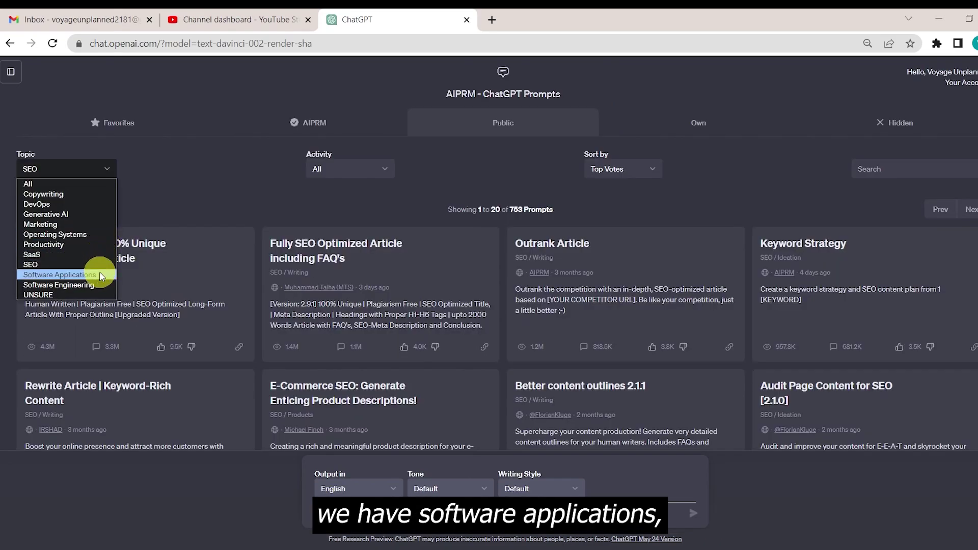
Switch the topic to Software Applications and filter its prompts to Accounting
left_click(100, 276)
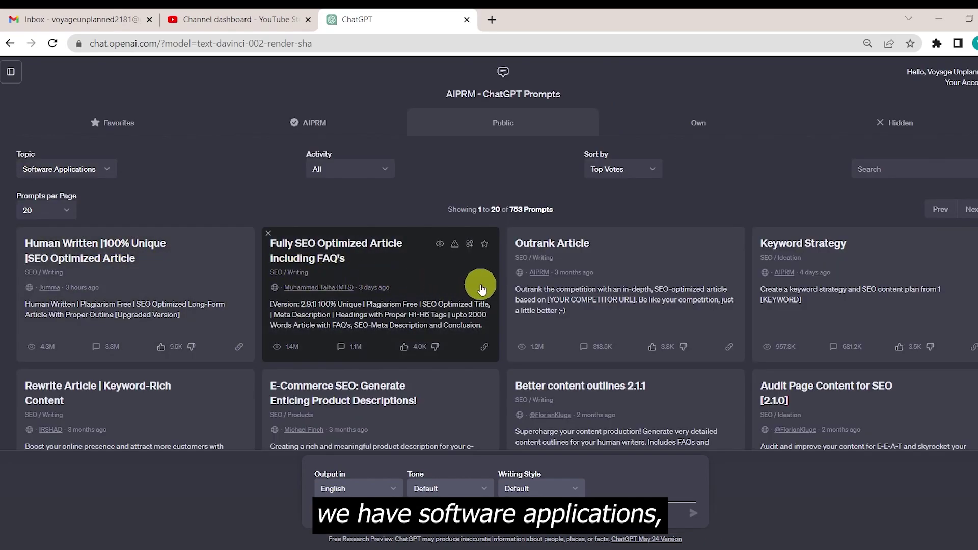
scroll(418, 204, "down", 1)
left_click(356, 96)
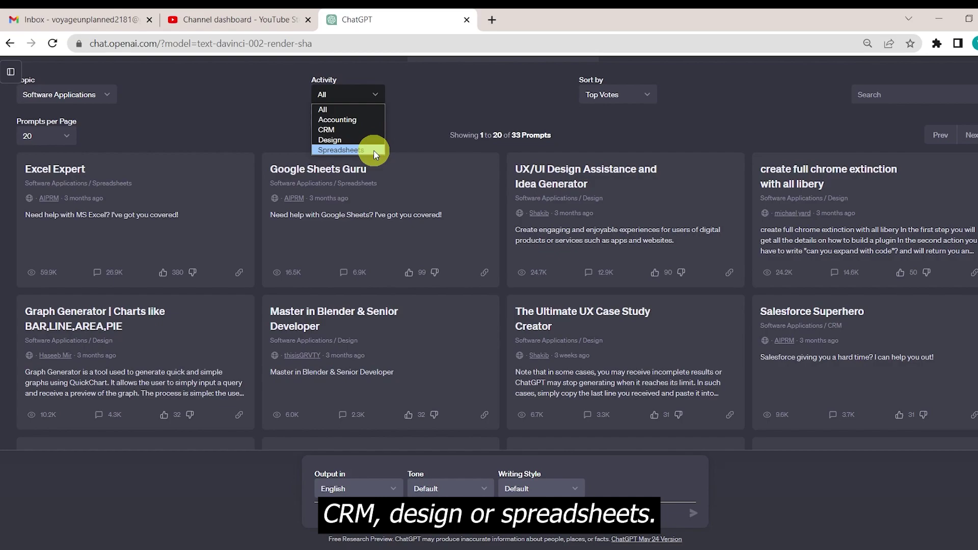
left_click(357, 119)
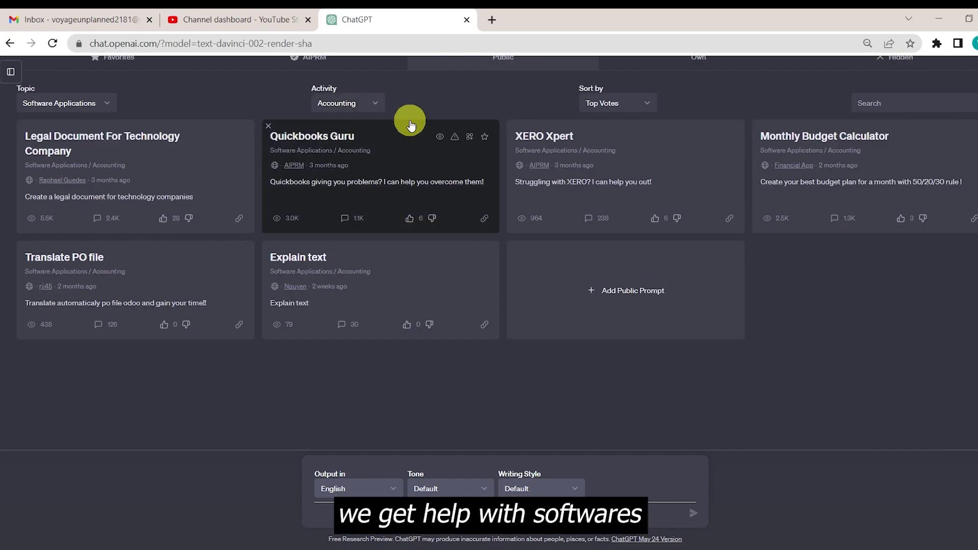
scroll(453, 102, "up", 1)
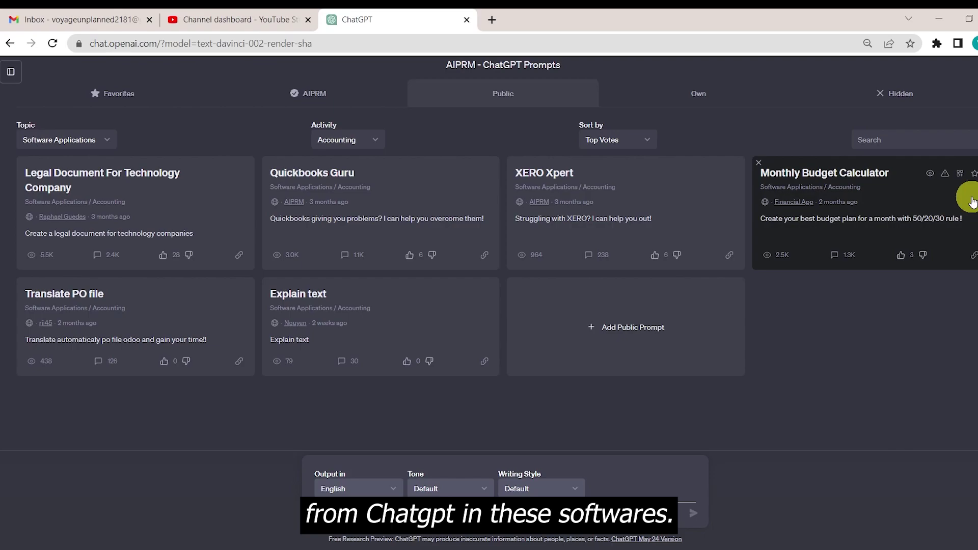
Filter the Software Applications prompts to CRM, then to Design, and scroll the Design cards
left_click(348, 140)
left_click(368, 171)
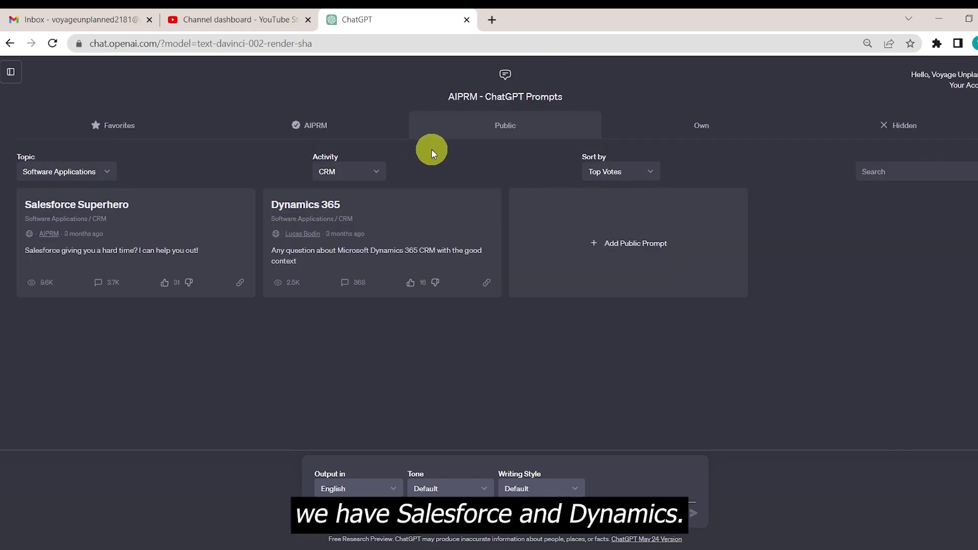
left_click(368, 172)
key("Down")
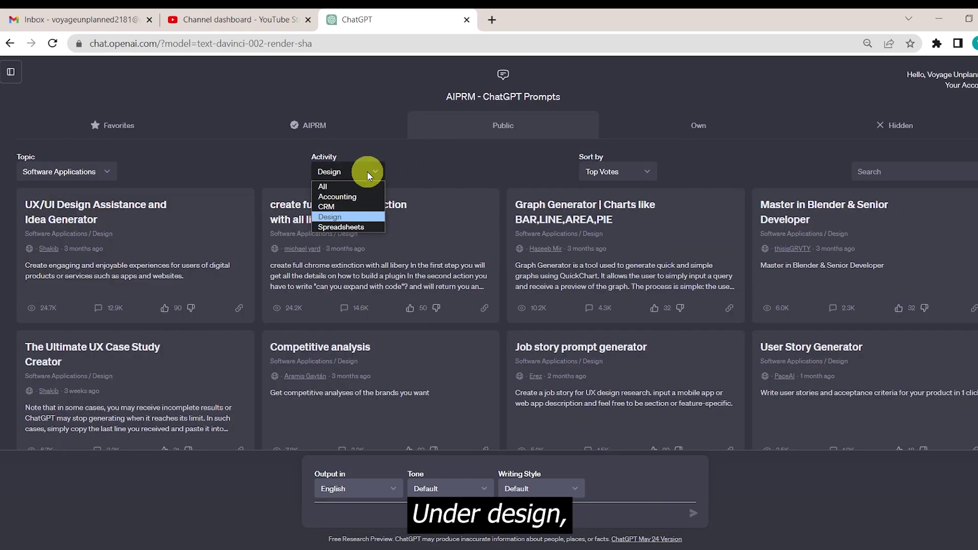
key("Return")
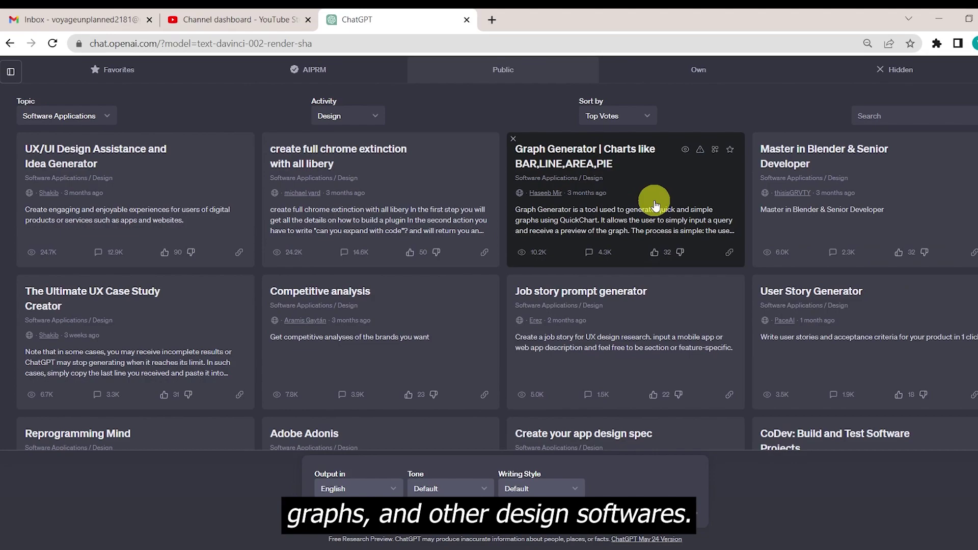
scroll(655, 203, "down", 4)
scroll(656, 203, "up", 5)
Filter the Software Applications prompts to Spreadsheets and scroll through the results
left_click(351, 172)
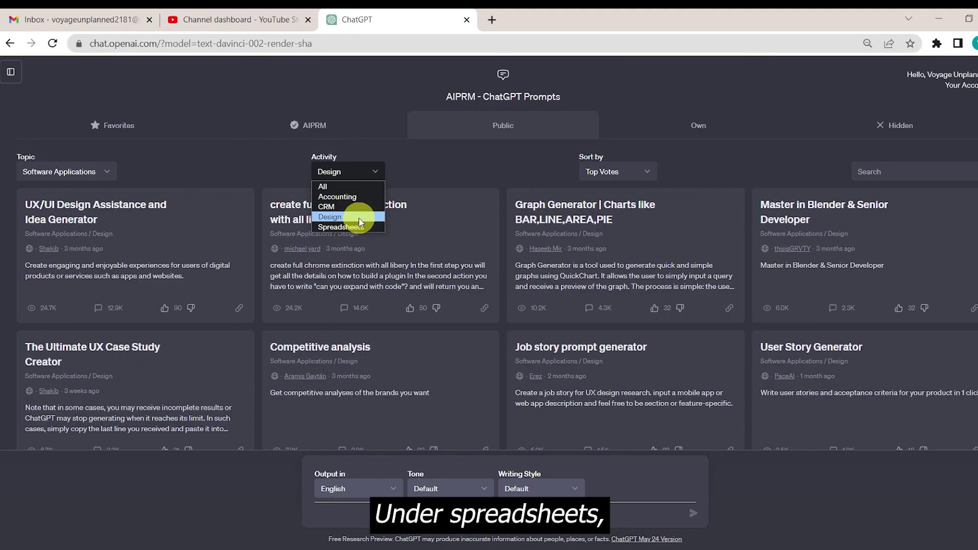
left_click(360, 227)
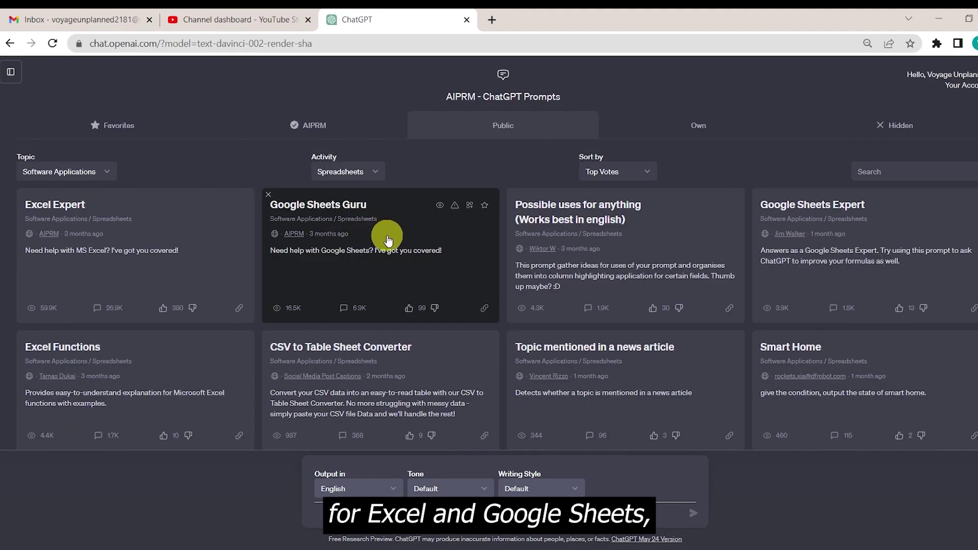
scroll(412, 254, "down", 1)
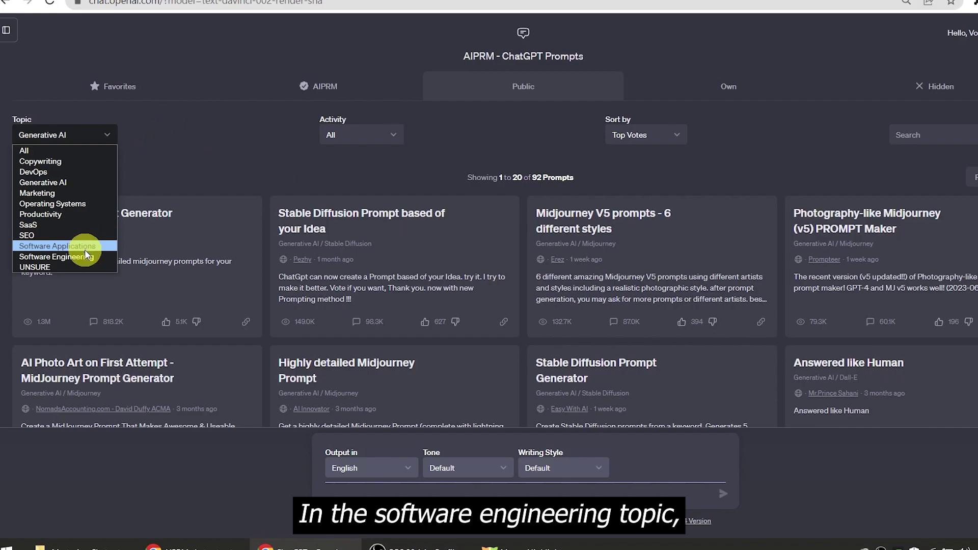
Switch the topic to Software Engineering and browse the Backend Development prompts
left_click(85, 252)
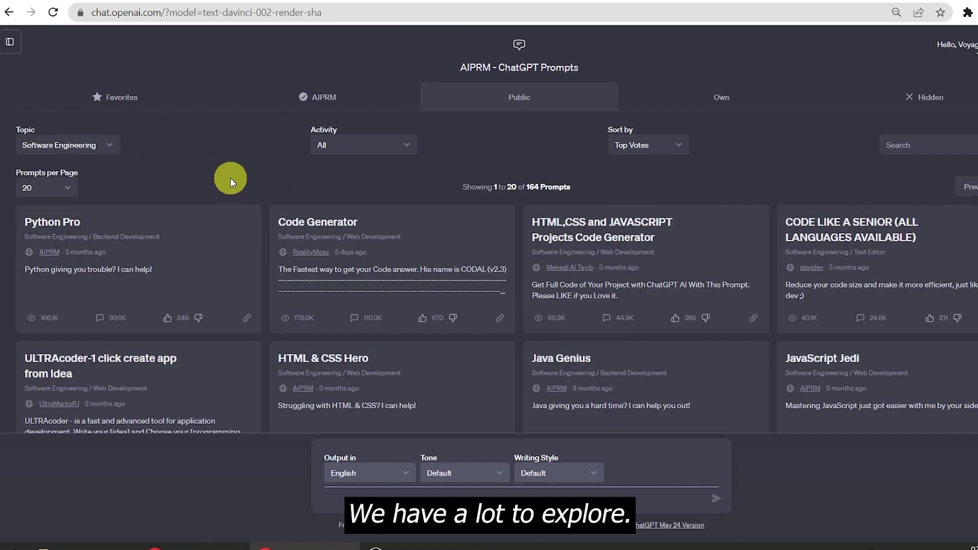
scroll(231, 178, "down", 1)
left_click(405, 118)
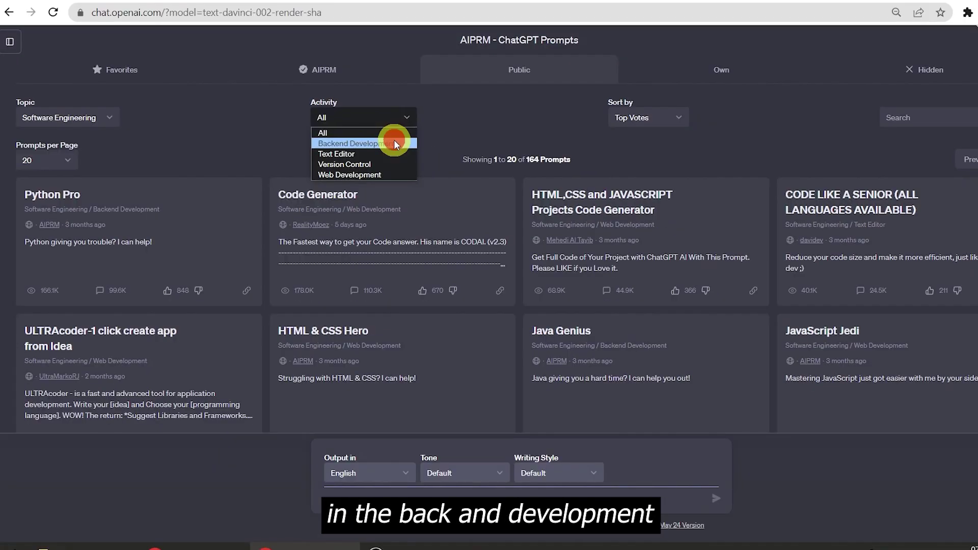
left_click(366, 153)
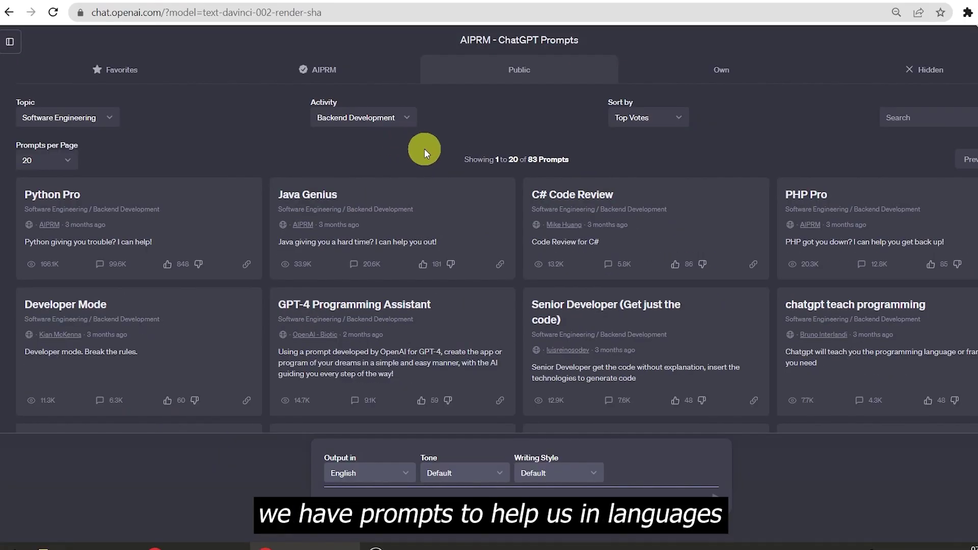
scroll(424, 149, "down", 1)
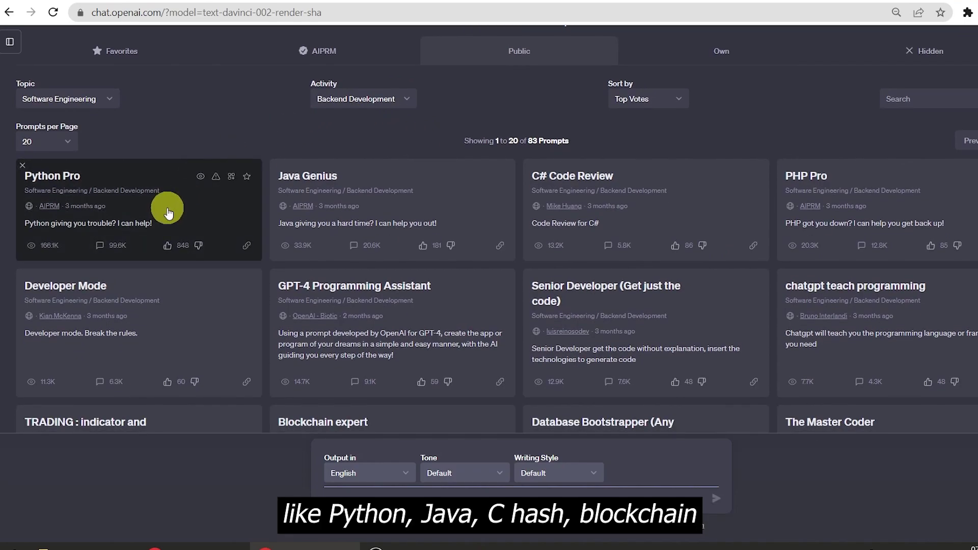
scroll(414, 175, "down", 6)
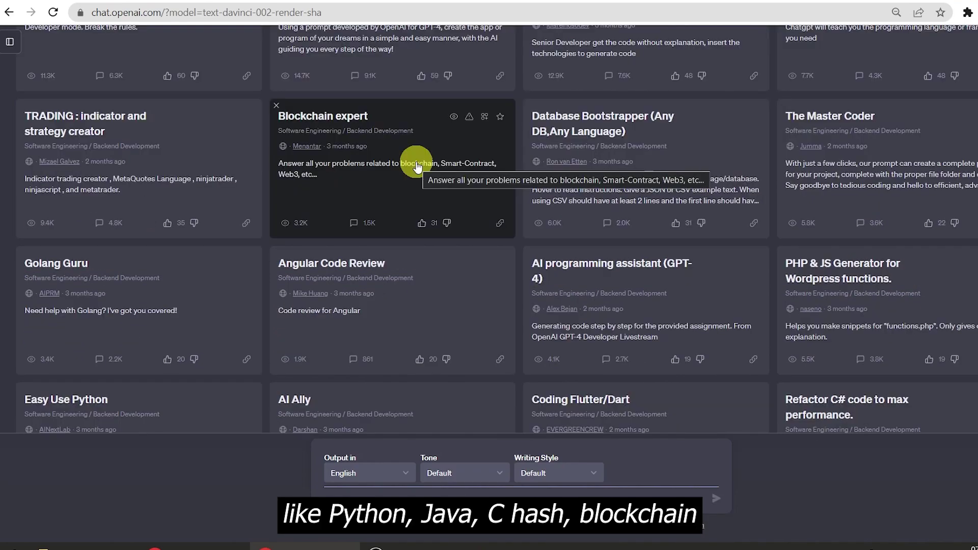
scroll(808, 256, "up", 7)
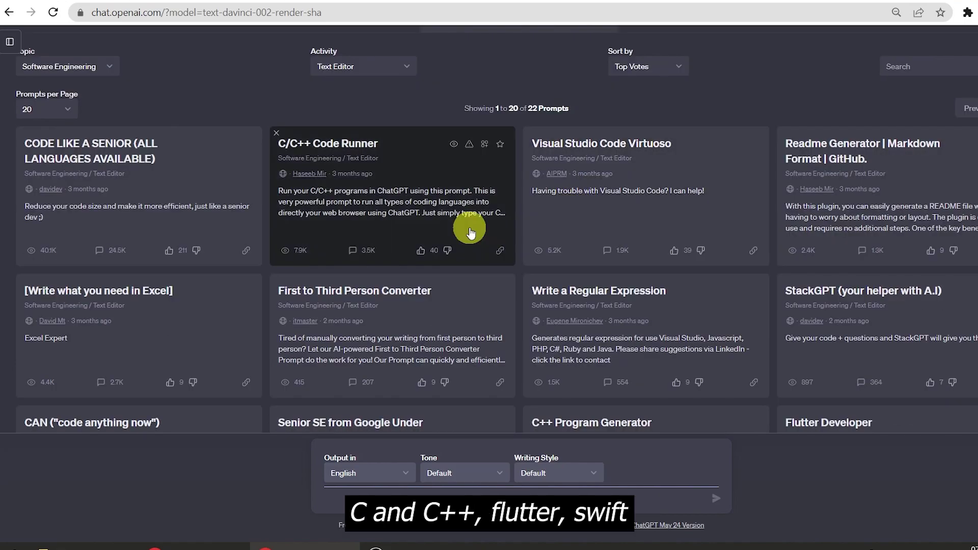
scroll(790, 245, "down", 5)
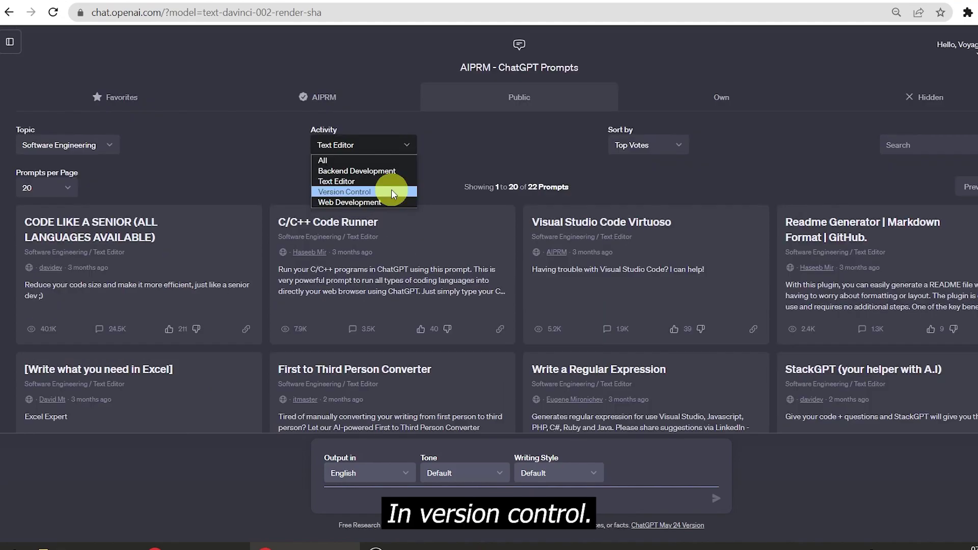
Filter to Version Control, then Web Development, and scroll through prompts like HTML & CSS Hero
left_click(392, 190)
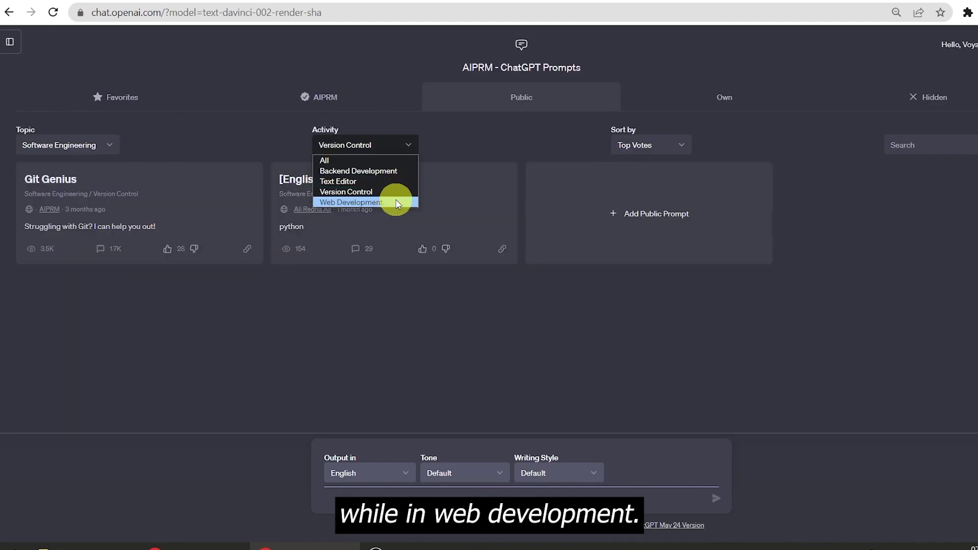
left_click(406, 200)
scroll(406, 203, "down", 4)
scroll(491, 173, "up", 2)
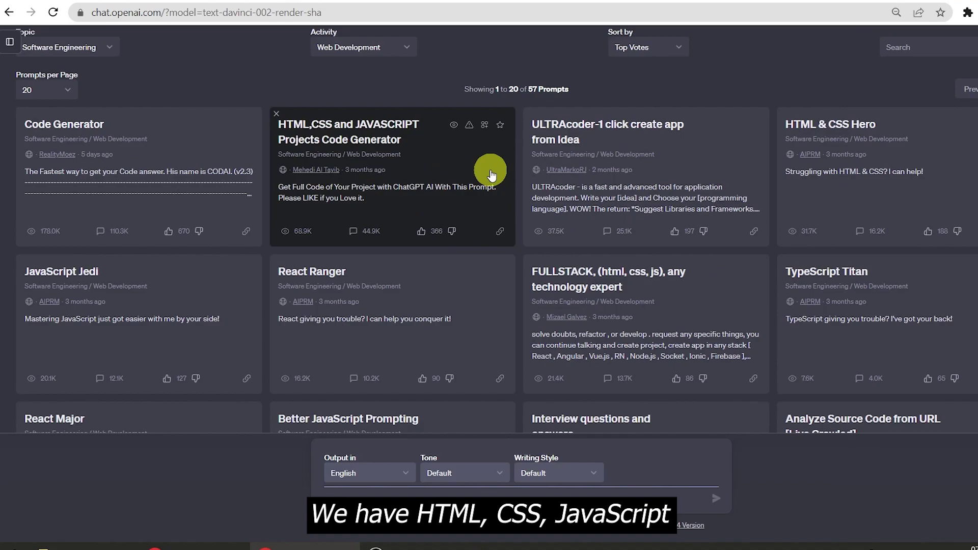
scroll(489, 176, "down", 2)
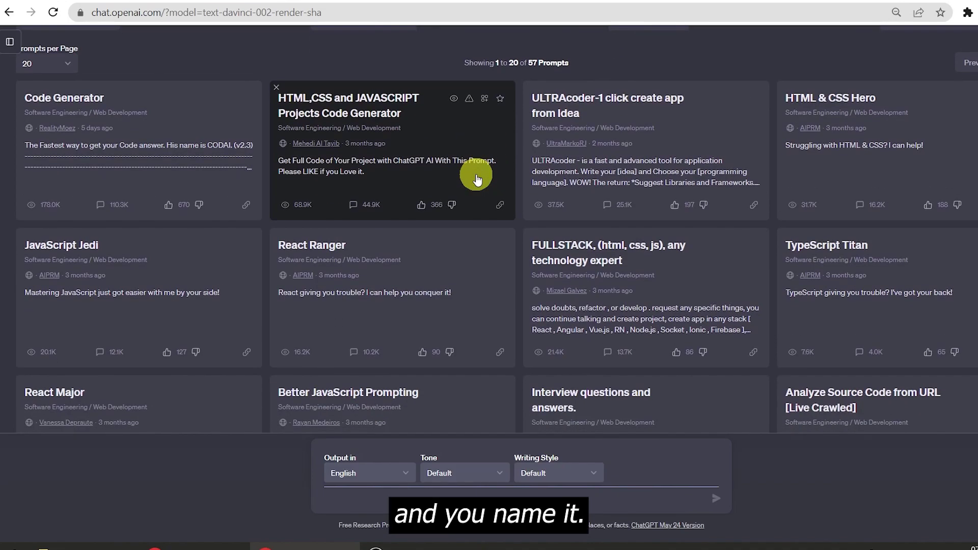
scroll(477, 179, "up", 2)
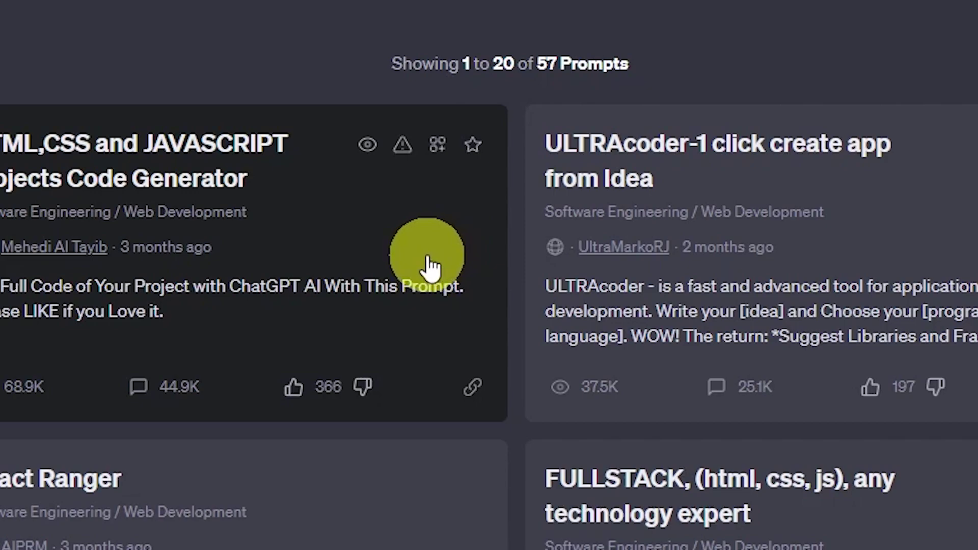
scroll(431, 265, "down", 2)
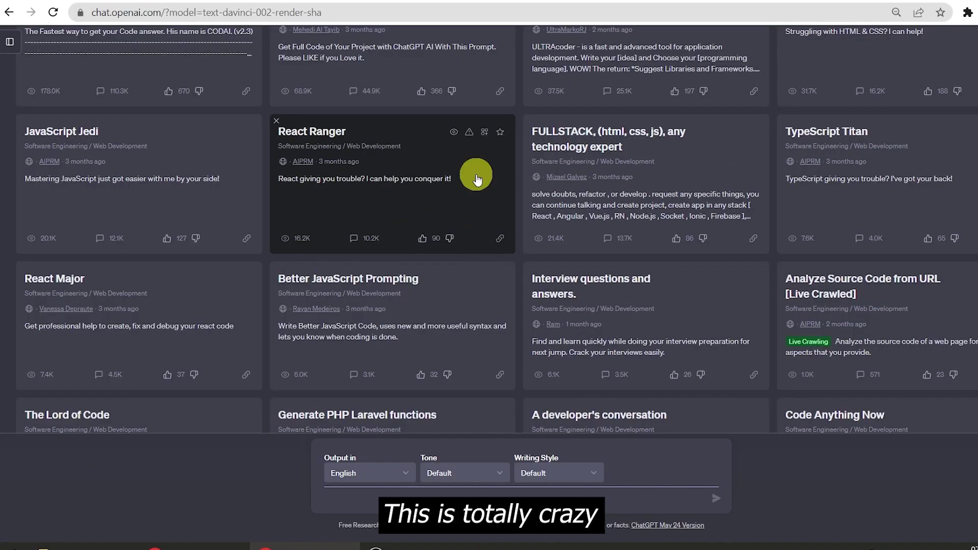
scroll(477, 179, "down", 3)
scroll(477, 176, "down", 2)
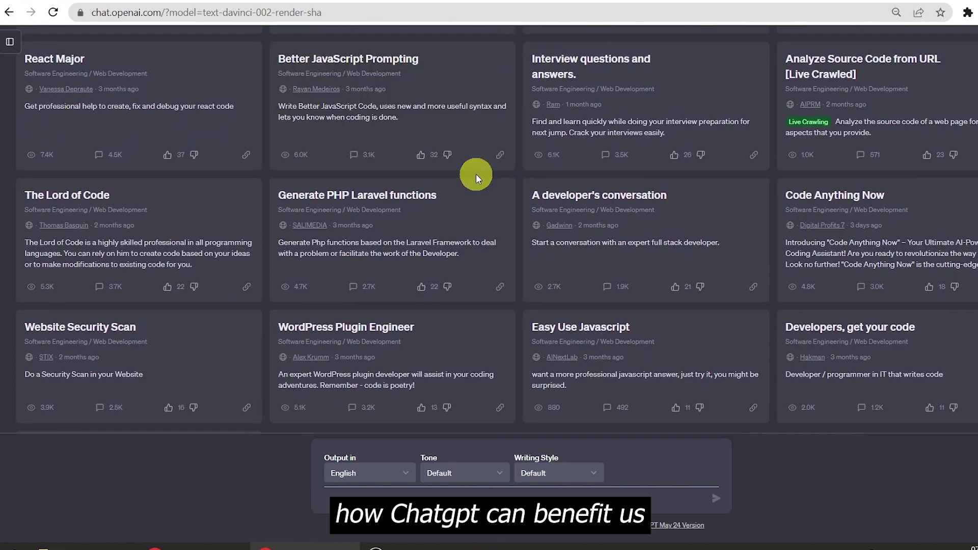
scroll(476, 175, "up", 8)
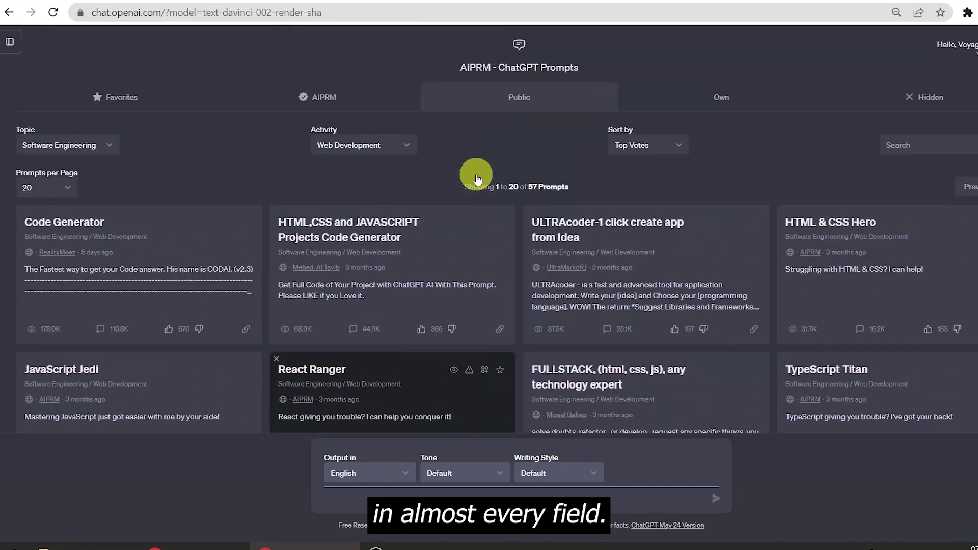
Filter the public prompts to the UNSURE topic and scroll through its 290 prompt cards
left_click(63, 146)
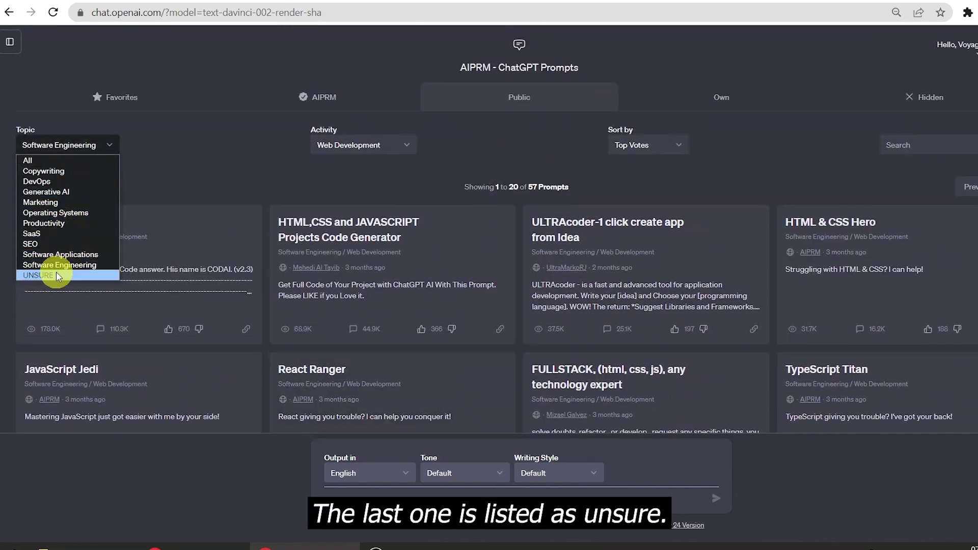
left_click(56, 276)
scroll(322, 152, "down", 1)
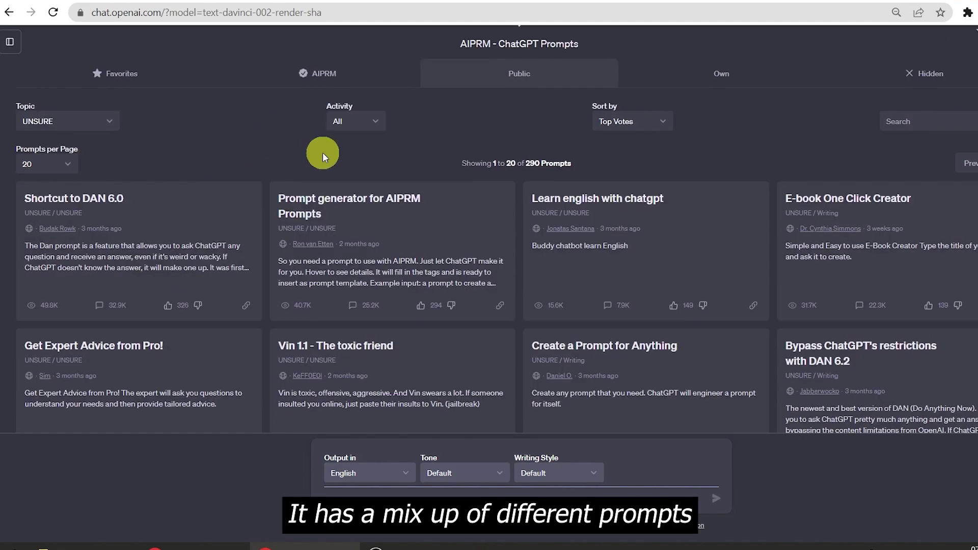
scroll(323, 152, "down", 1)
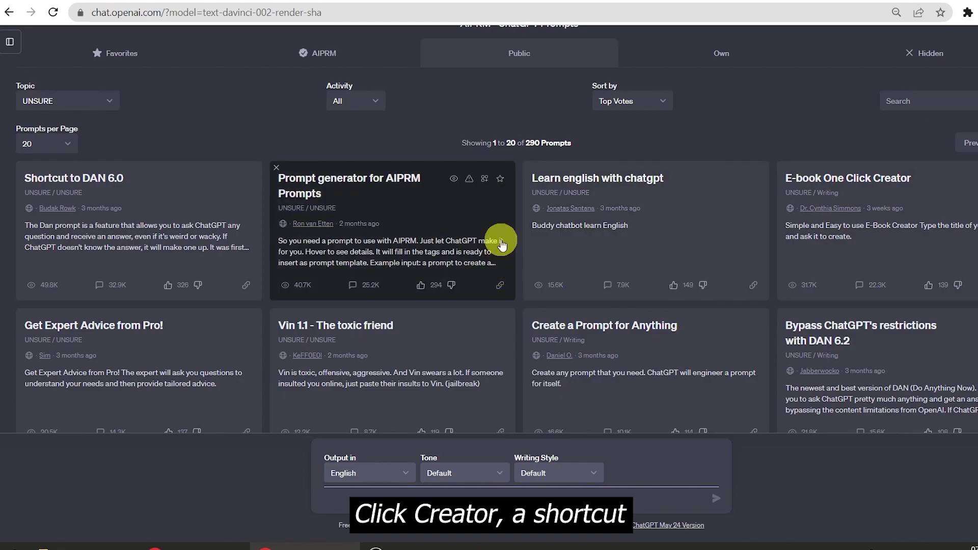
scroll(171, 245, "down", 5)
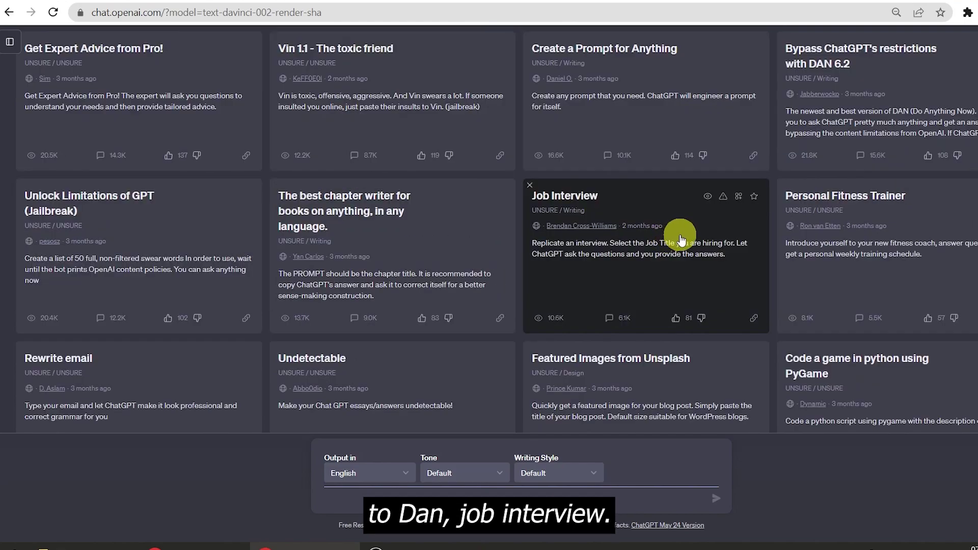
scroll(628, 168, "down", 4)
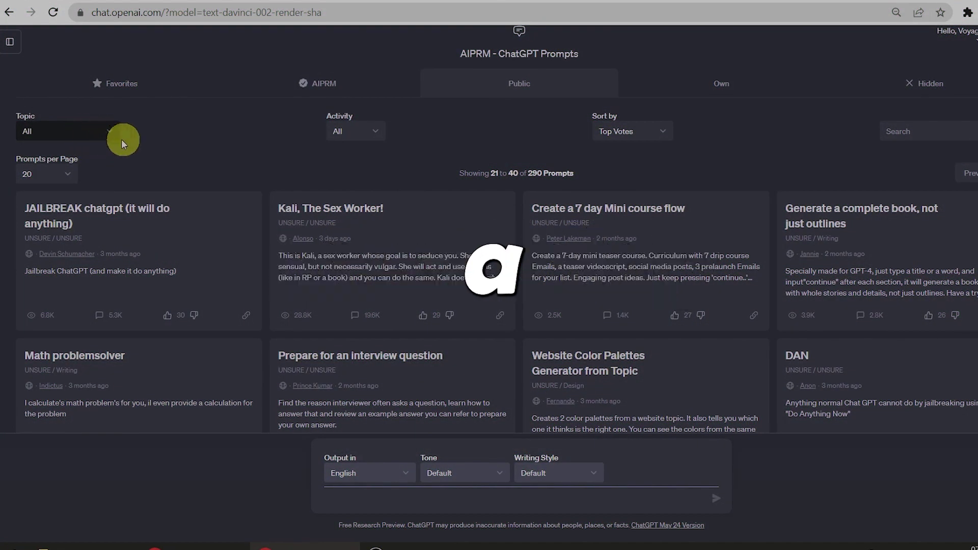
Scroll through the unfiltered list of all 3448 public prompts sorted by top votes
scroll(187, 178, "down", 1)
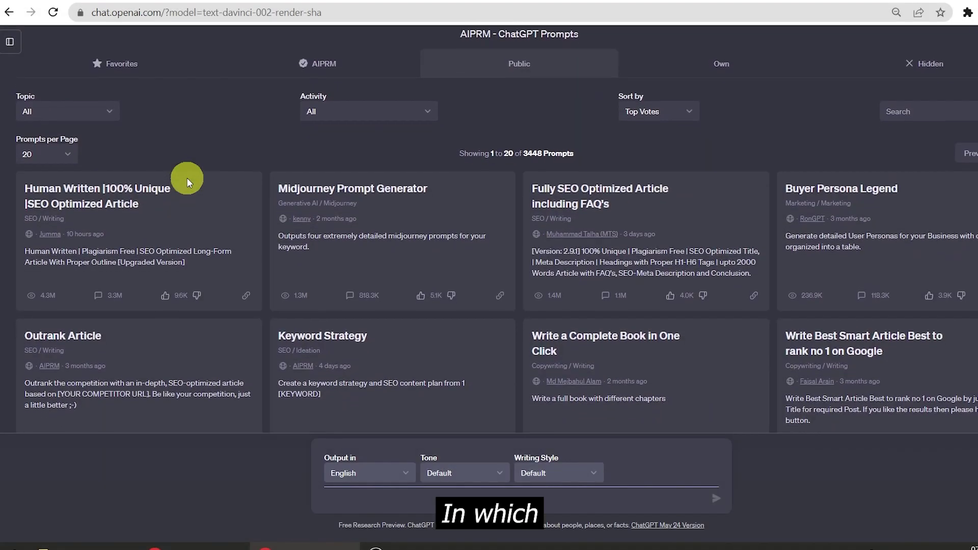
scroll(188, 179, "down", 1)
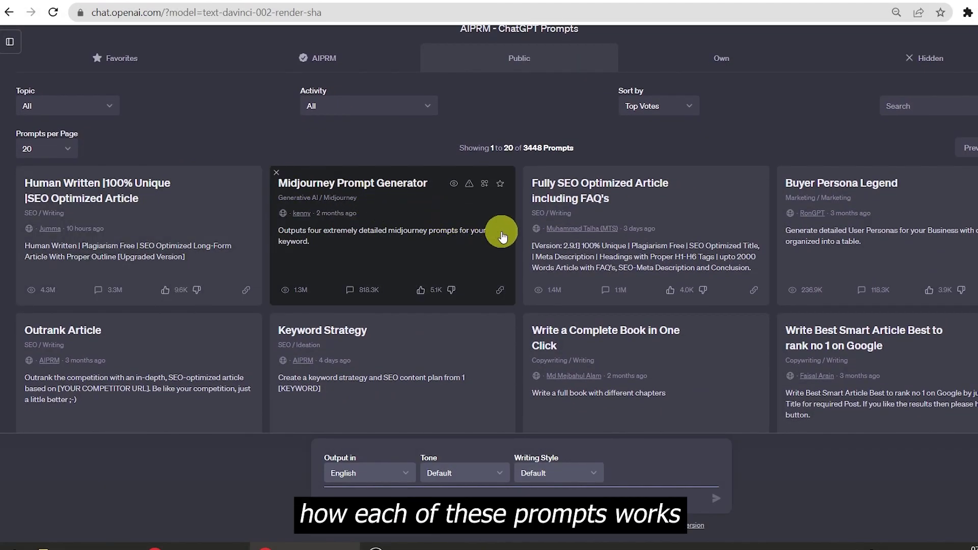
scroll(877, 239, "down", 3)
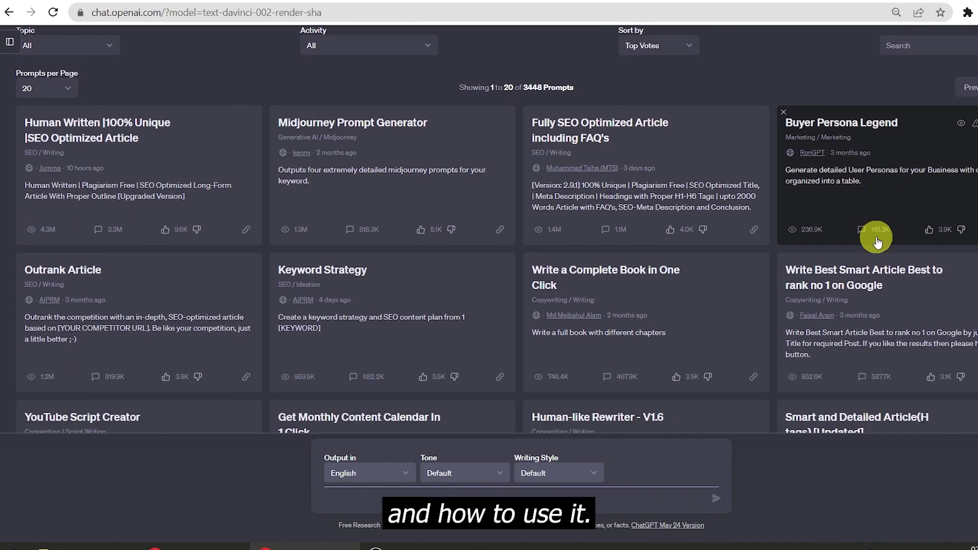